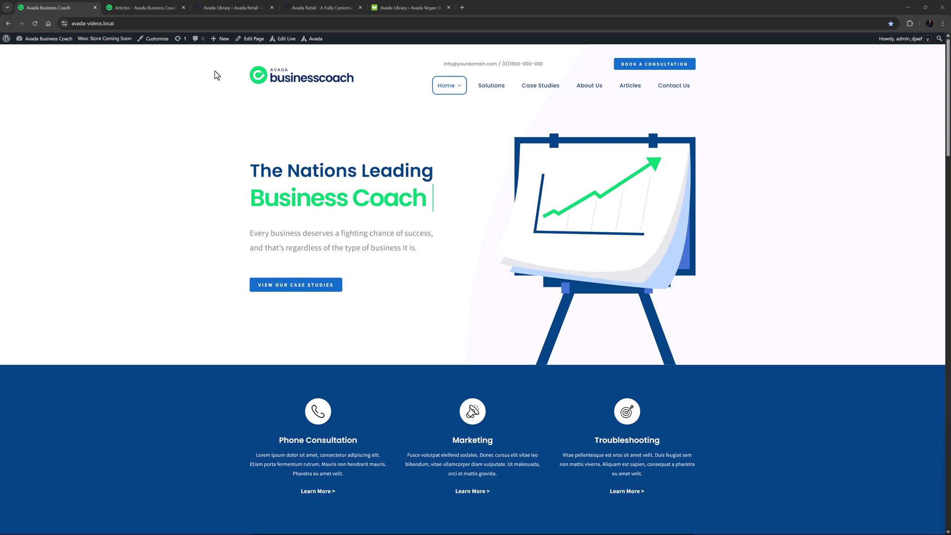
Create a new Post Card library element named 'Blog Post Card' in Avada Library.
{"action": "mouse_move", "coordinate": [313, 38]}
{"action": "left_click", "coordinate": [309, 139]}
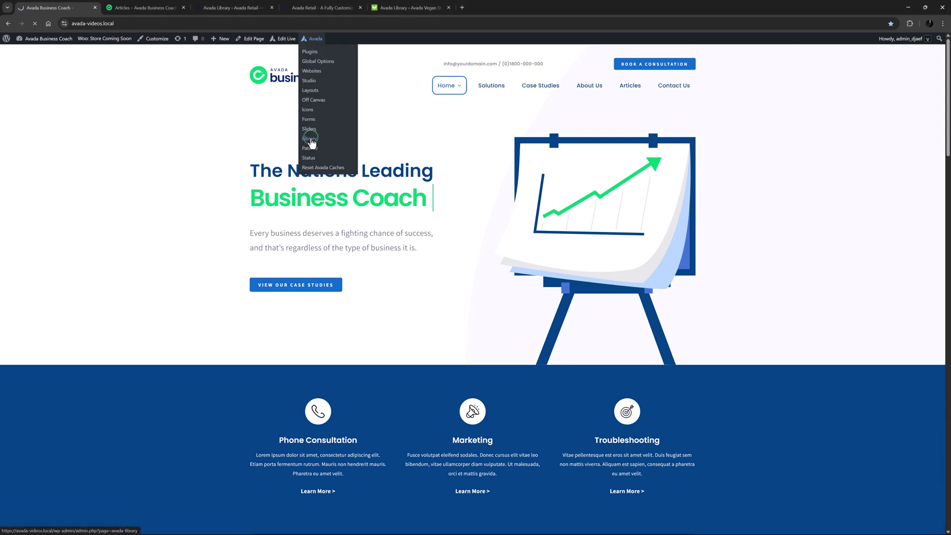
{"action": "left_click", "coordinate": [311, 160]}
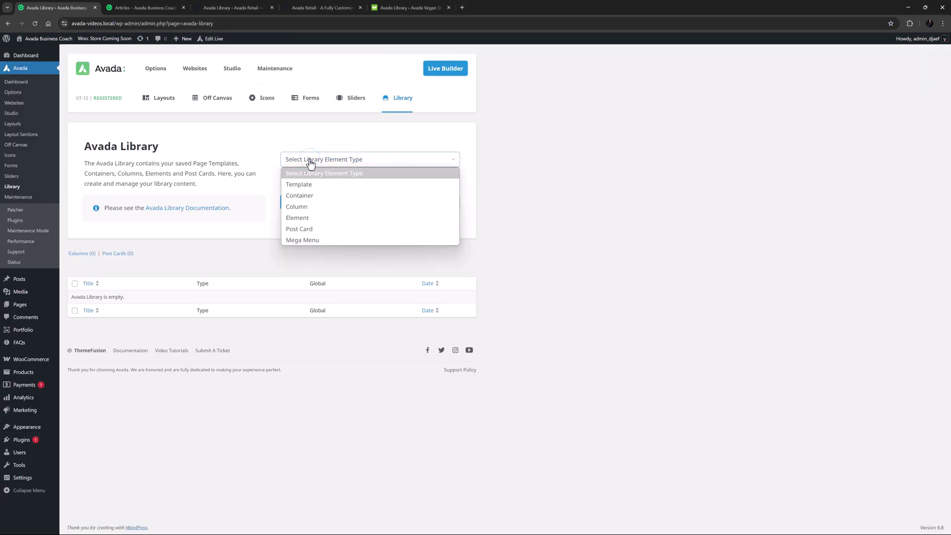
{"action": "left_click", "coordinate": [313, 229]}
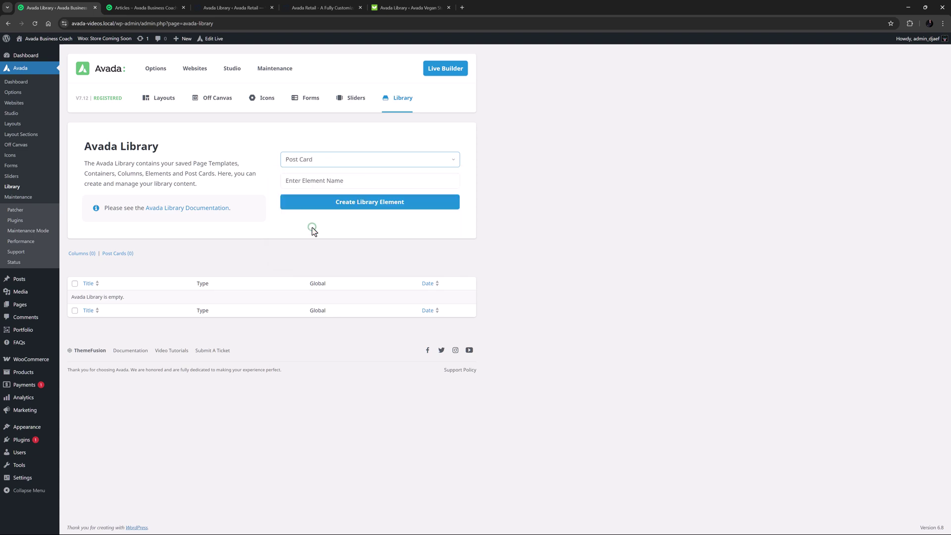
{"action": "left_click", "coordinate": [311, 181]}
{"action": "type", "text": "Blog Post Card"}
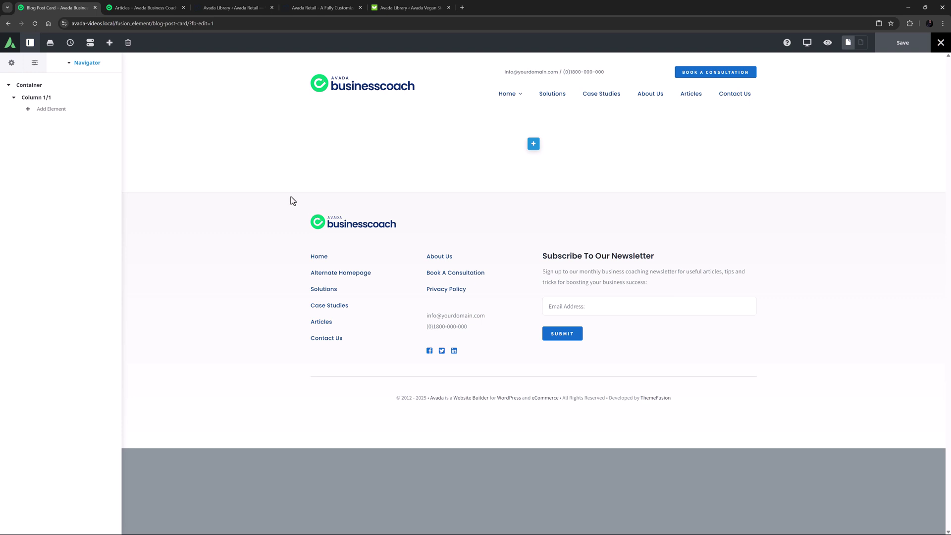
Browse the Studio post card templates in the Library, then close it without importing.
{"action": "left_click", "coordinate": [51, 43]}
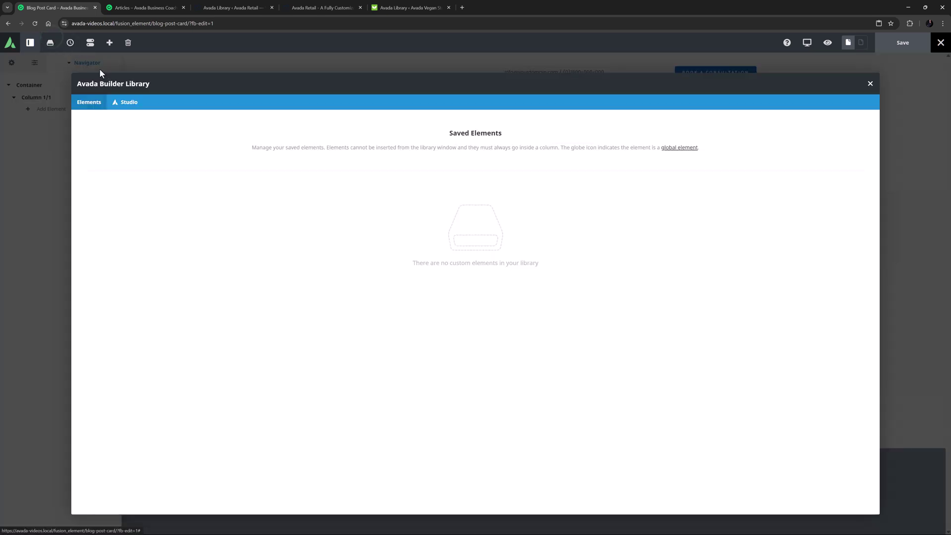
{"action": "left_click", "coordinate": [125, 108]}
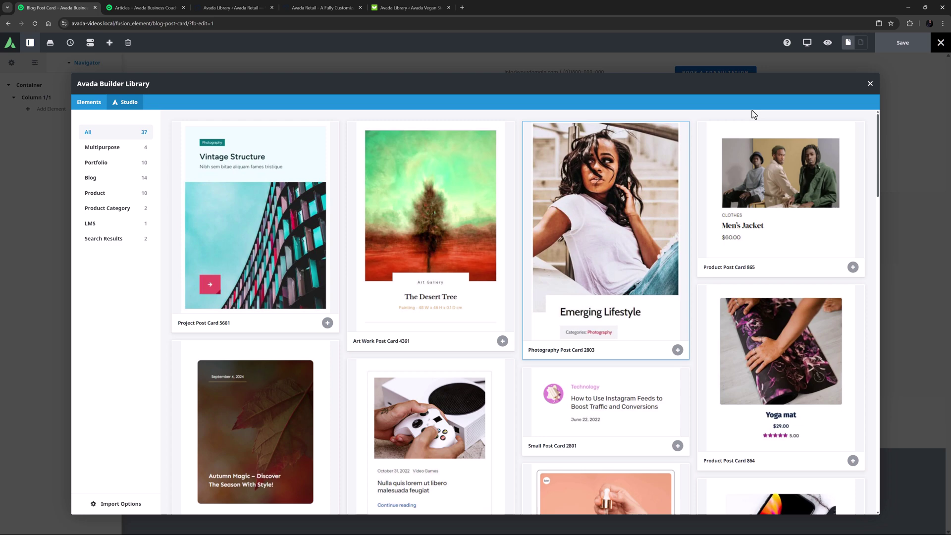
{"action": "left_click", "coordinate": [870, 84]}
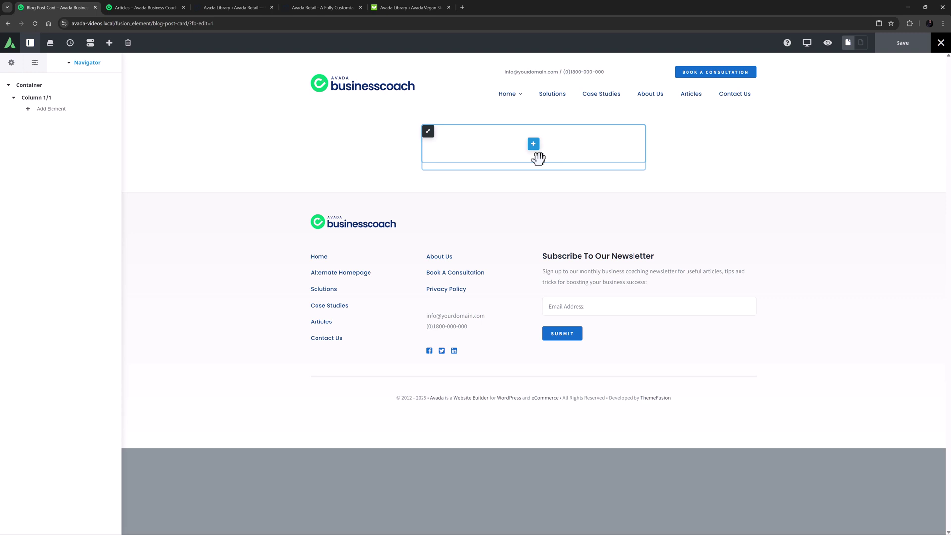
Set the preview to view dynamic content as the Post 'Making Headlines'.
{"action": "left_click", "coordinate": [35, 62]}
{"action": "left_click", "coordinate": [28, 123]}
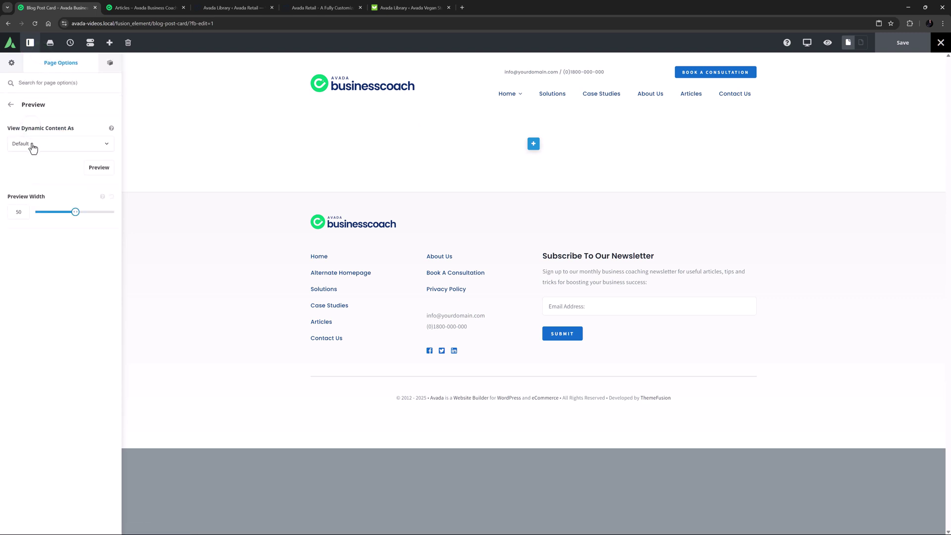
{"action": "left_click", "coordinate": [31, 143]}
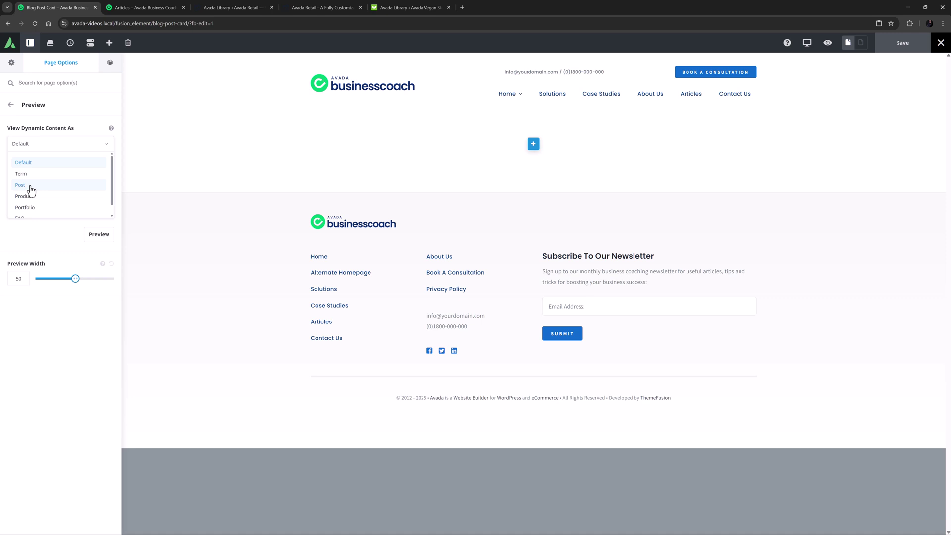
{"action": "scroll", "coordinate": [31, 188], "scroll_direction": "down", "scroll_amount": 1}
{"action": "left_click", "coordinate": [27, 176]}
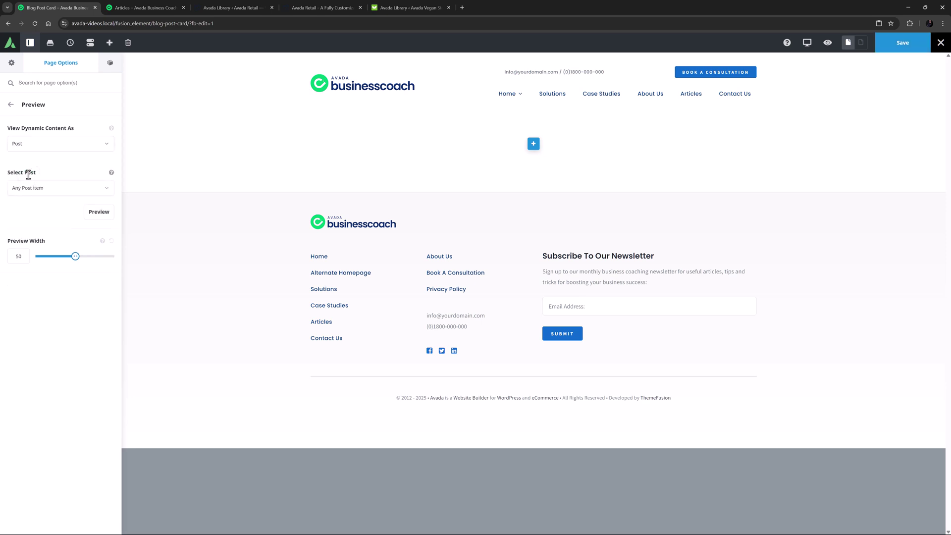
{"action": "left_click", "coordinate": [33, 191]}
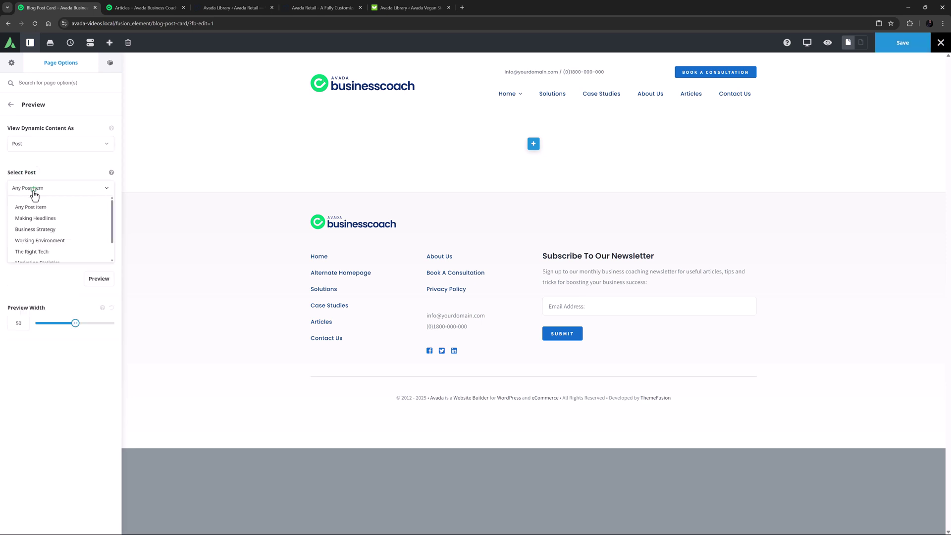
{"action": "left_click", "coordinate": [37, 218]}
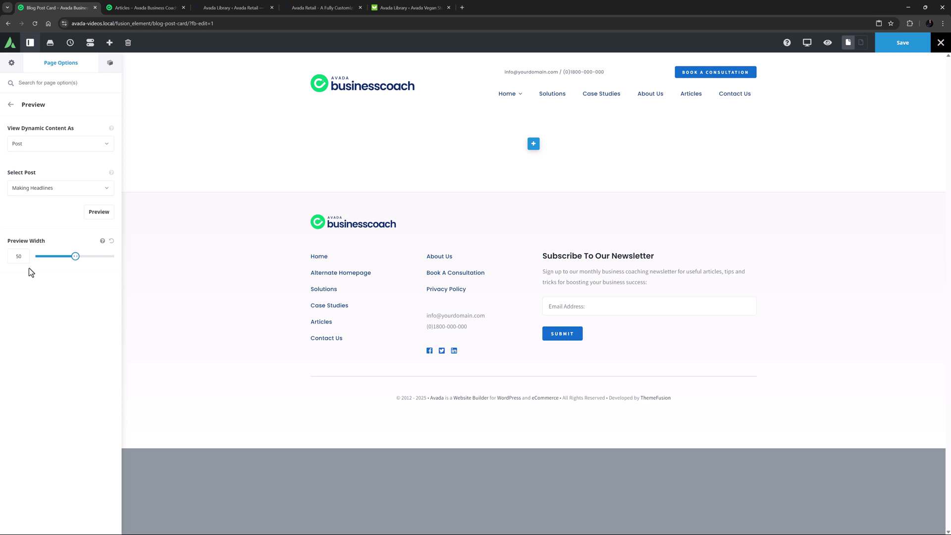
Set the preview width to 30 and refresh the preview.
{"action": "left_click", "coordinate": [18, 256]}
{"action": "key", "text": "Delete"}
{"action": "type", "text": "3"}
{"action": "left_click", "coordinate": [99, 213]}
Give the card column a 10px border radius on all four corners.
{"action": "left_click", "coordinate": [477, 137]}
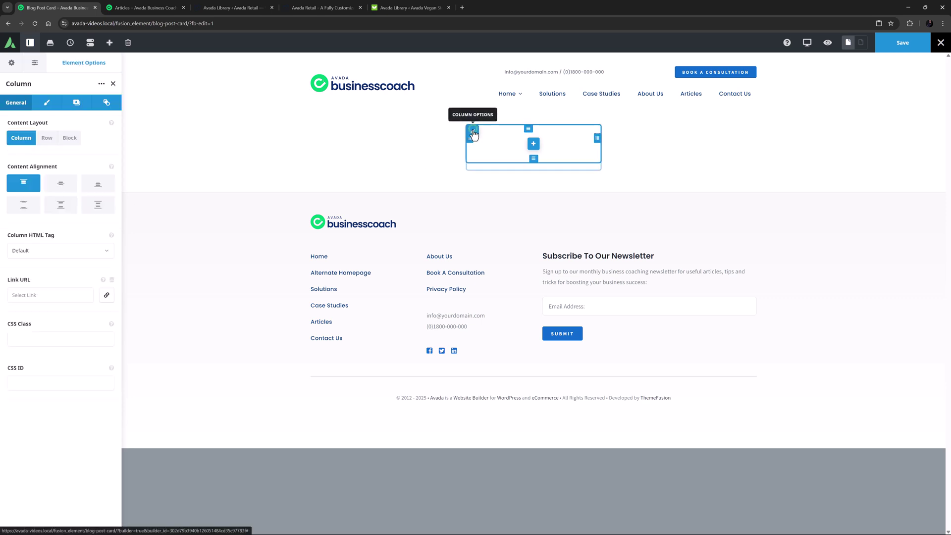
{"action": "left_click", "coordinate": [57, 107]}
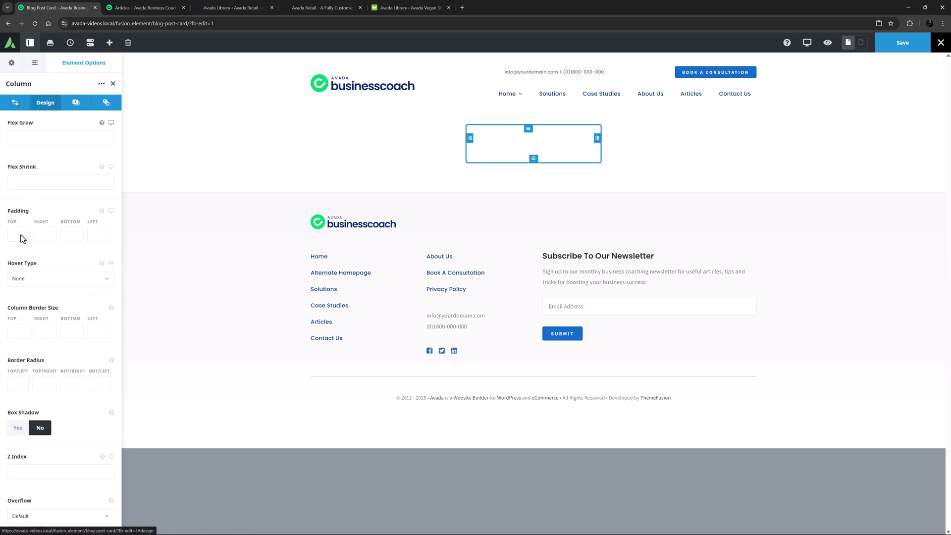
{"action": "left_click", "coordinate": [19, 380]}
{"action": "type", "text": "10px"}
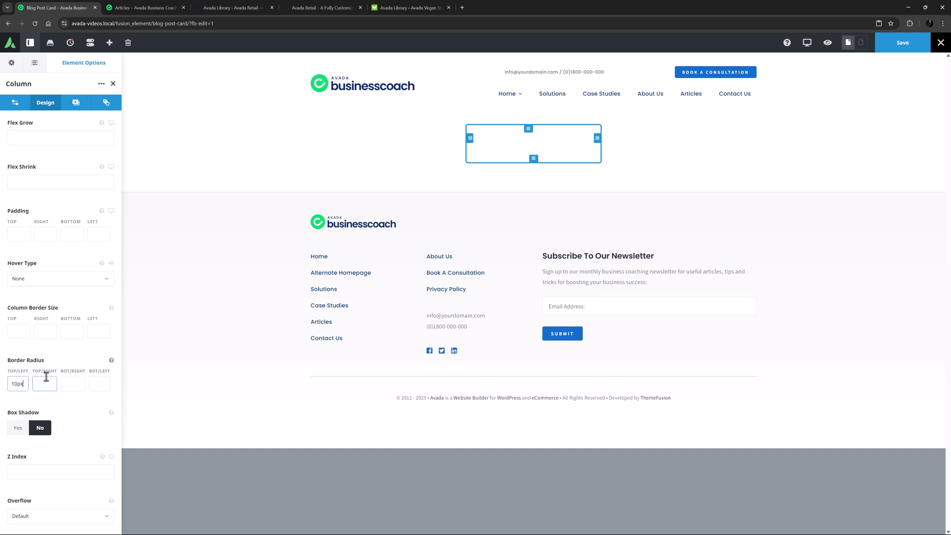
{"action": "left_click", "coordinate": [45, 382]}
{"action": "type", "text": "10px"}
{"action": "key", "text": "Tab"}
{"action": "type", "text": "10px"}
{"action": "key", "text": "Tab"}
{"action": "type", "text": "10px"}
{"action": "key", "text": "Tab"}
Set the column background to global Color 2 at 50 alpha.
{"action": "left_click", "coordinate": [76, 103]}
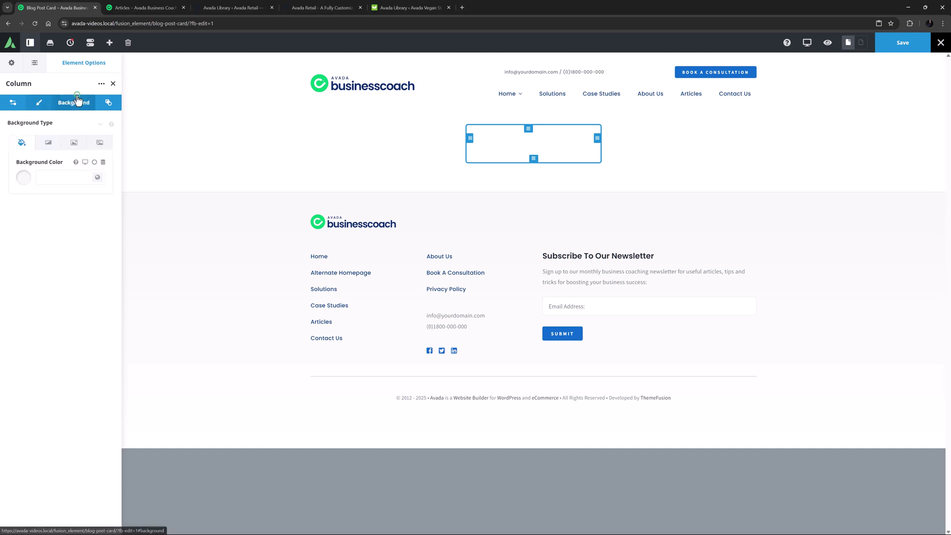
{"action": "left_click", "coordinate": [97, 177]}
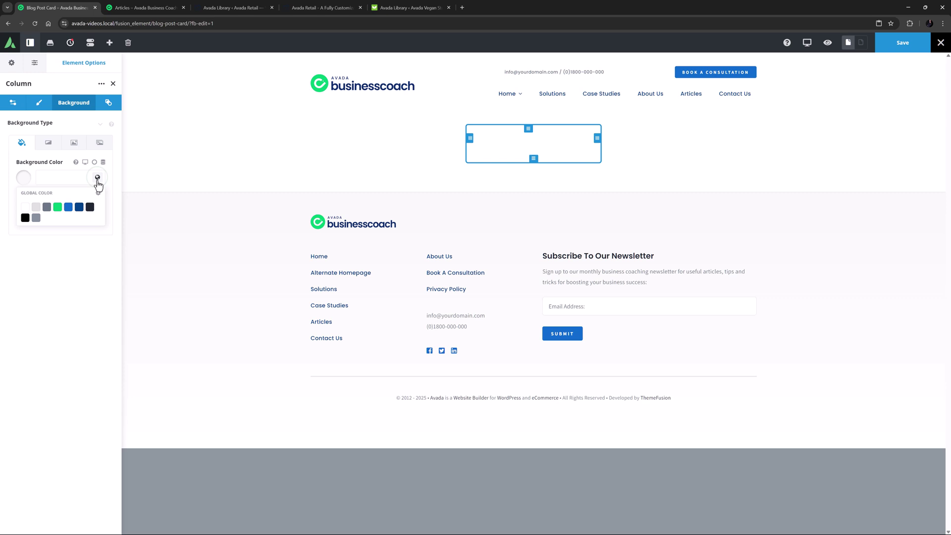
{"action": "left_click", "coordinate": [36, 208]}
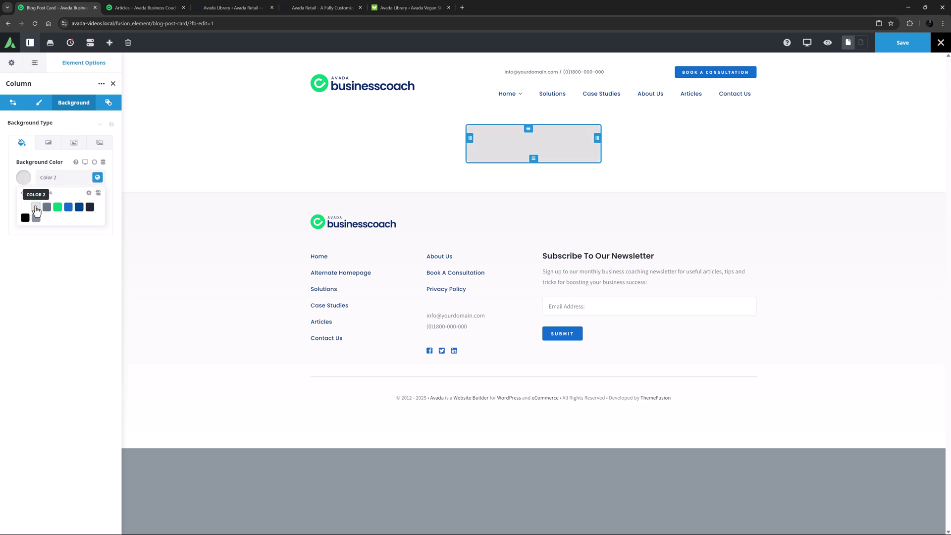
{"action": "left_click", "coordinate": [99, 195]}
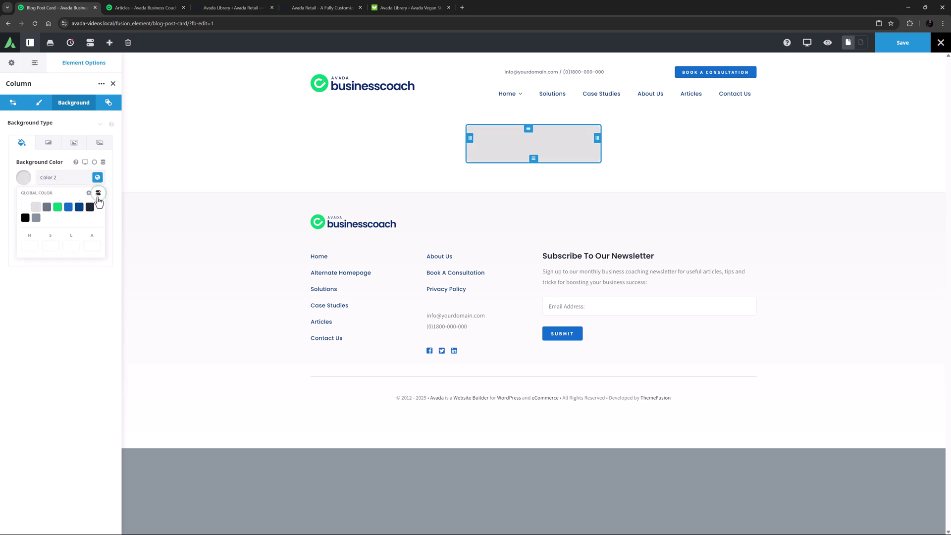
{"action": "left_click", "coordinate": [92, 244]}
{"action": "type", "text": "50"}
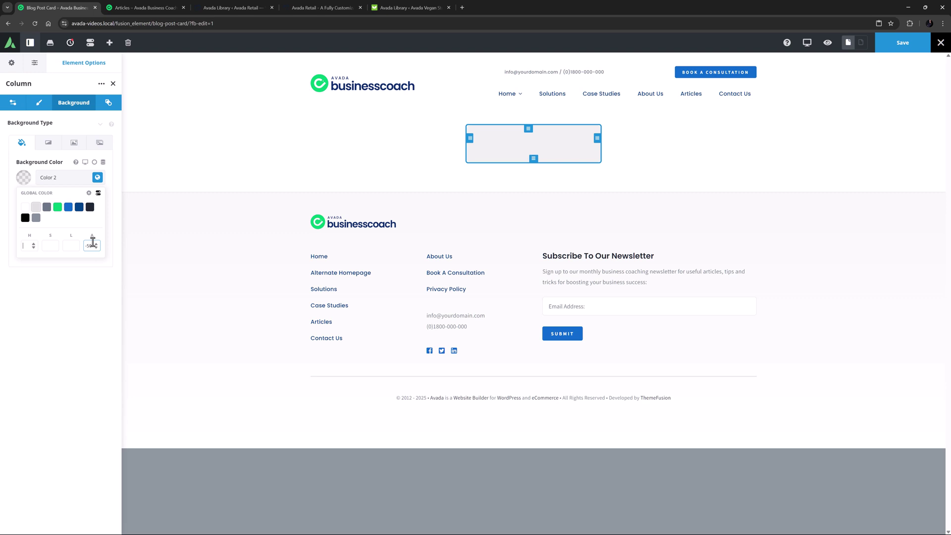
{"action": "left_click", "coordinate": [70, 283]}
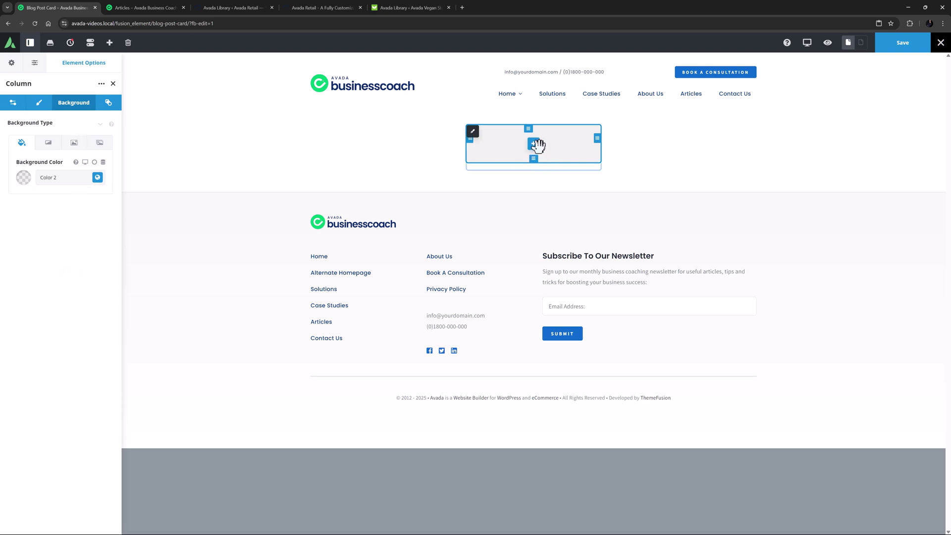
Insert a Post Card Image element into the column with its layout set to Crossfade.
{"action": "left_click", "coordinate": [533, 146]}
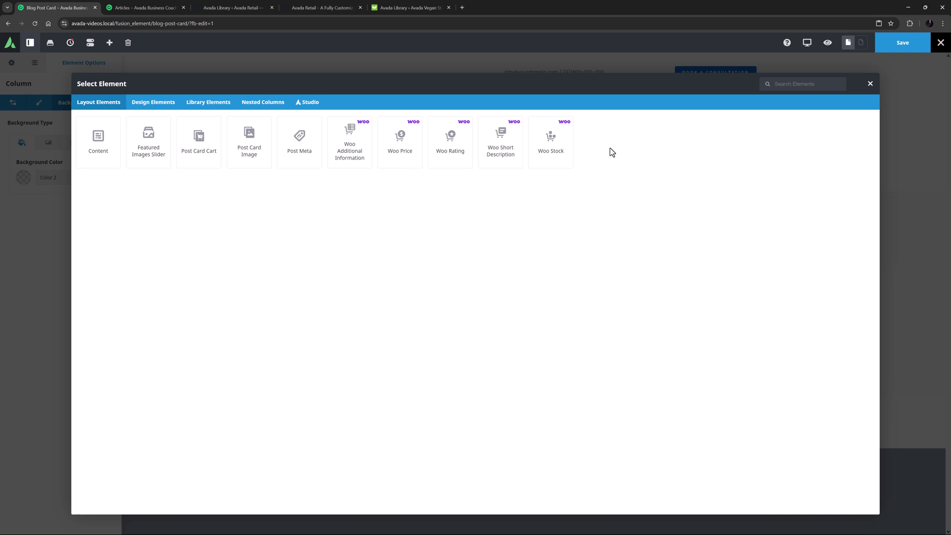
{"action": "left_click", "coordinate": [243, 138]}
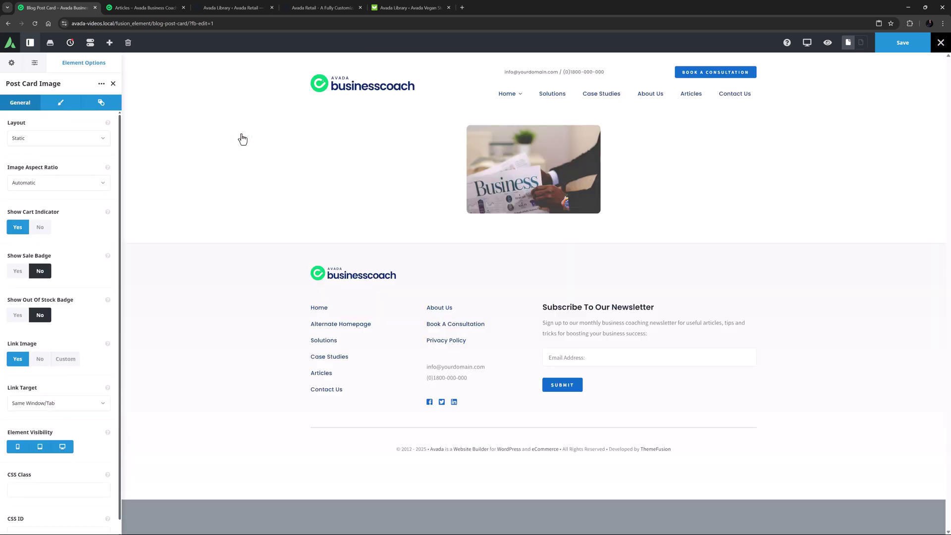
{"action": "left_click", "coordinate": [81, 139]}
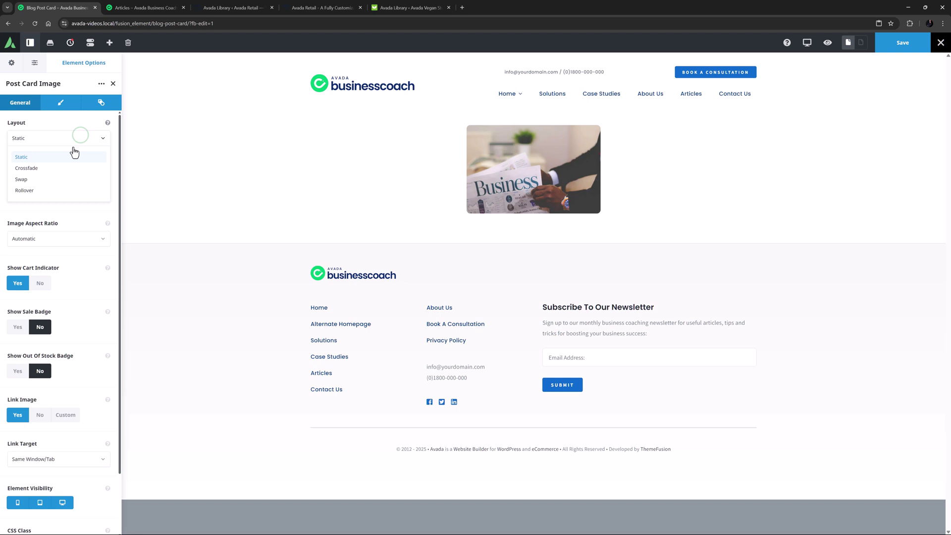
{"action": "left_click", "coordinate": [27, 168]}
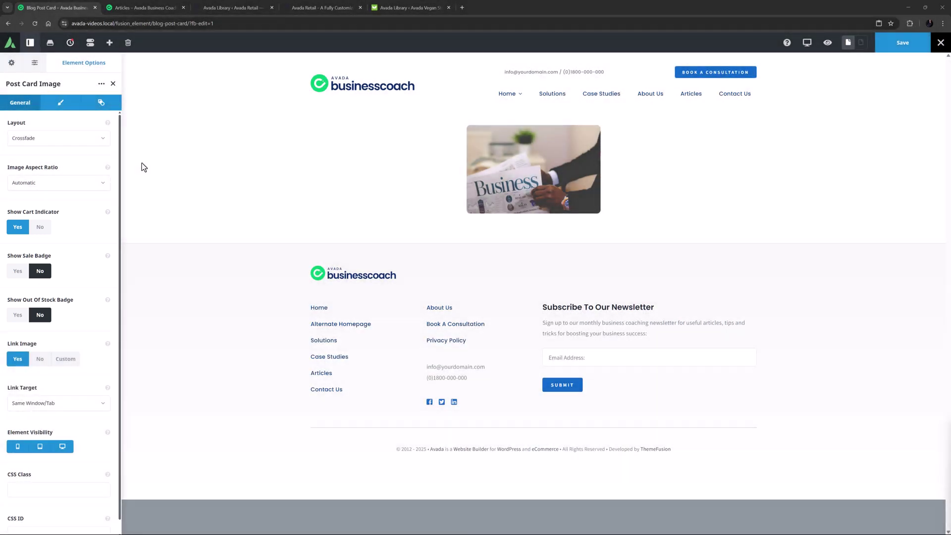
Add a Title element showing the post's dynamic title, linked to its permalink.
{"action": "left_click", "coordinate": [539, 171]}
{"action": "left_click", "coordinate": [164, 101]}
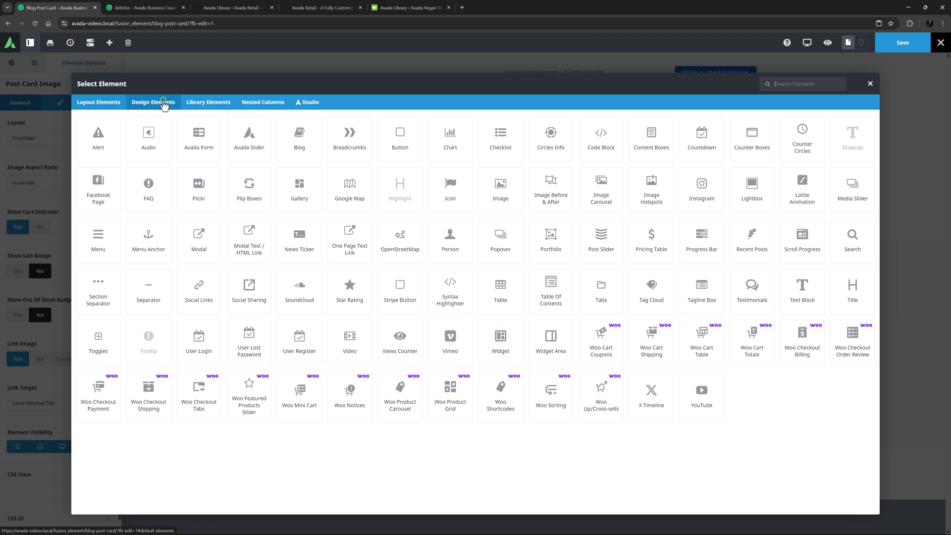
{"action": "left_click", "coordinate": [841, 280]}
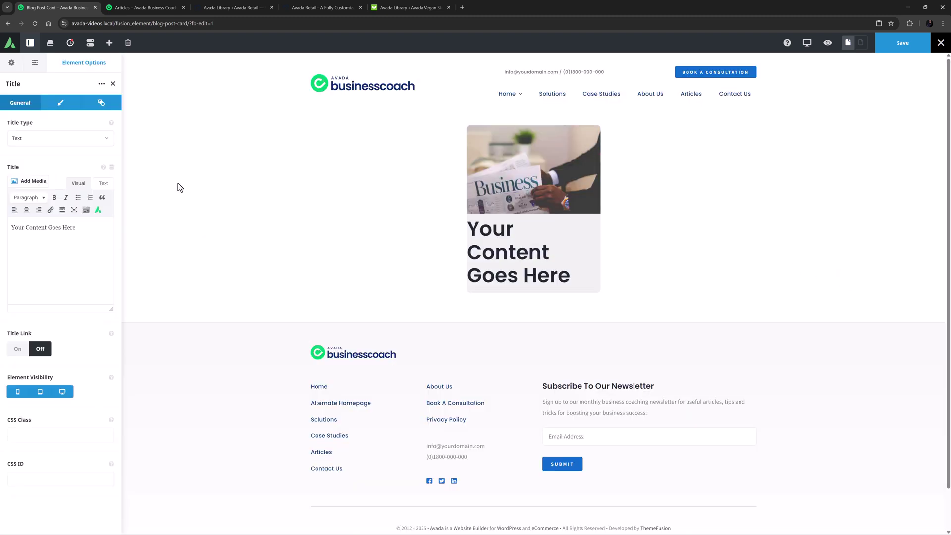
{"action": "left_click", "coordinate": [112, 167]}
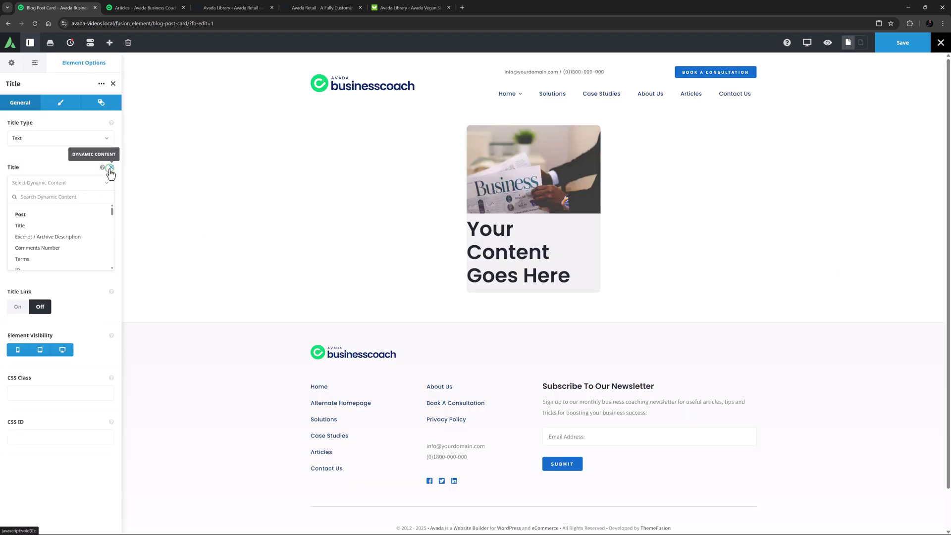
{"action": "left_click", "coordinate": [21, 227]}
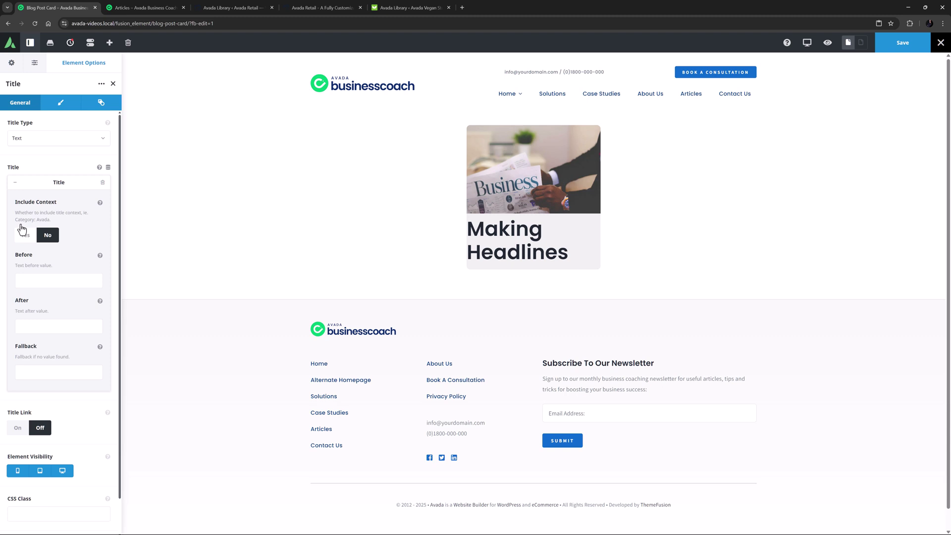
{"action": "left_click", "coordinate": [15, 187]}
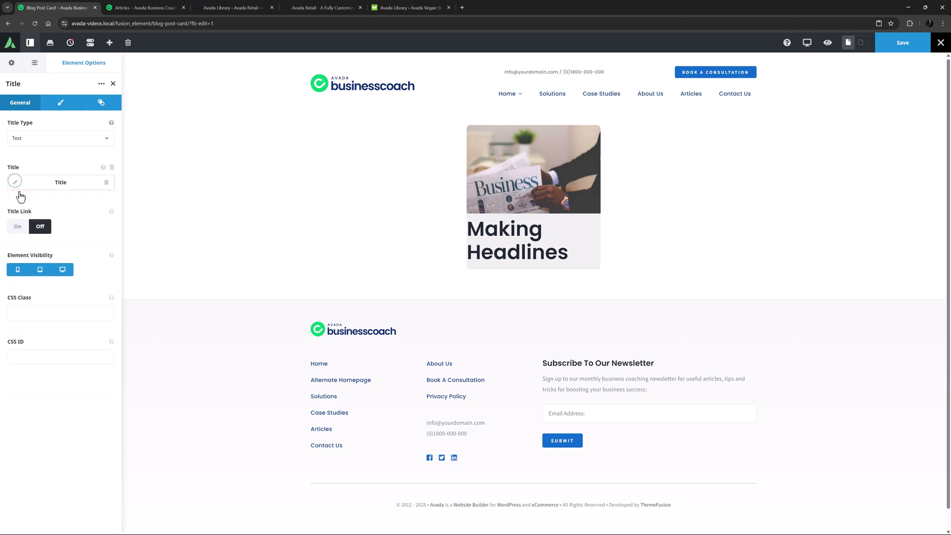
{"action": "left_click", "coordinate": [19, 226]}
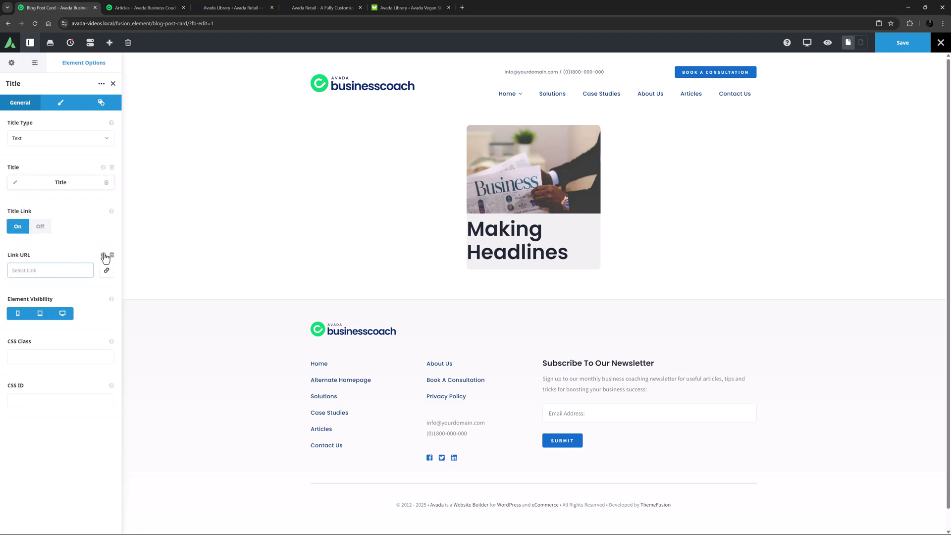
{"action": "left_click", "coordinate": [111, 255]}
{"action": "left_click", "coordinate": [30, 325]}
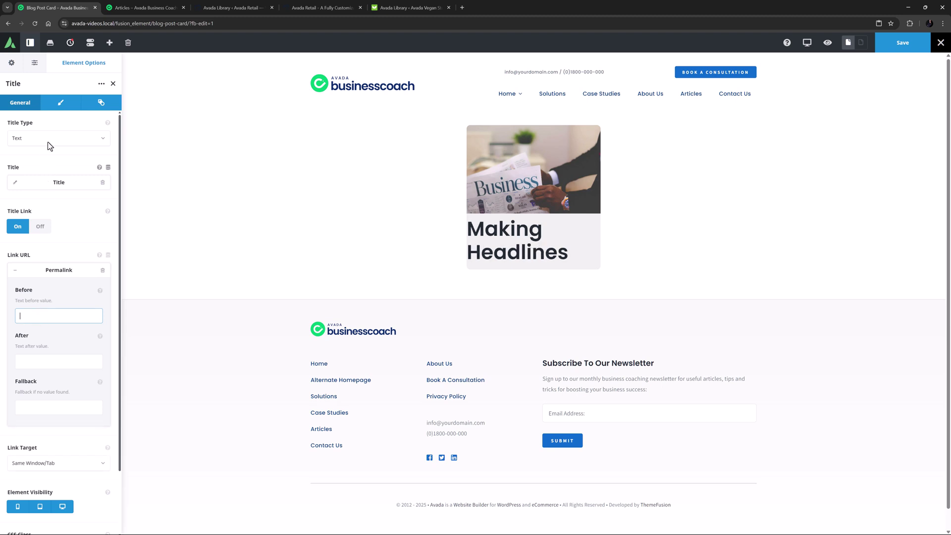
Centre the title as a 24px H2 with 10px top and 20px right margins.
{"action": "left_click", "coordinate": [57, 103]}
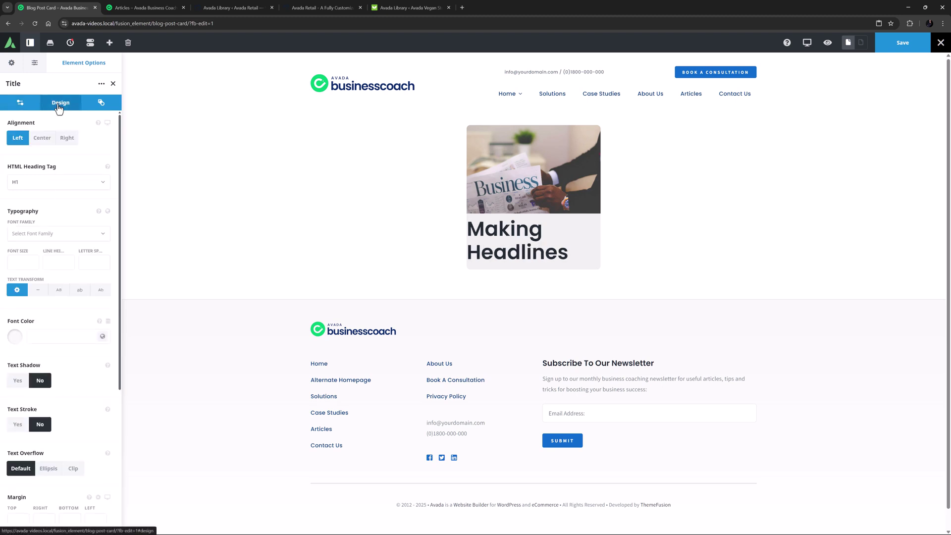
{"action": "left_click", "coordinate": [42, 137]}
{"action": "left_click", "coordinate": [29, 183]}
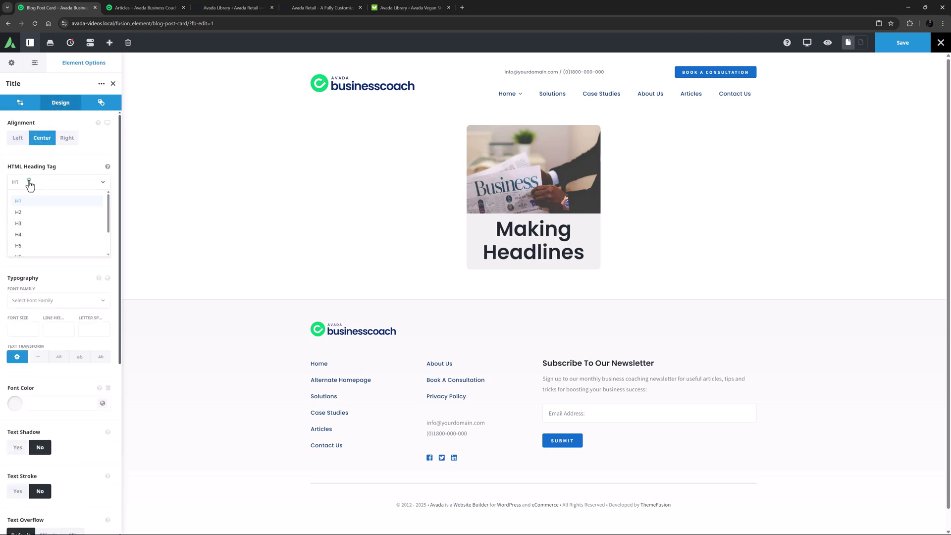
{"action": "left_click", "coordinate": [19, 212]}
{"action": "left_click", "coordinate": [23, 262]}
{"action": "type", "text": "24px"}
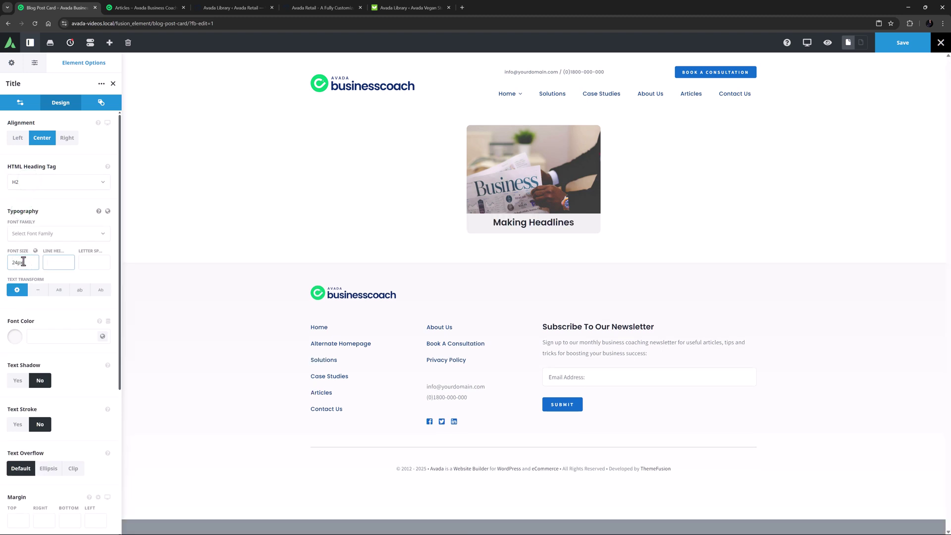
{"action": "scroll", "coordinate": [22, 260], "scroll_direction": "down", "scroll_amount": 4}
{"action": "left_click", "coordinate": [12, 335]}
{"action": "type", "text": "10px"}
{"action": "key", "text": "Tab"}
{"action": "type", "text": "20px"}
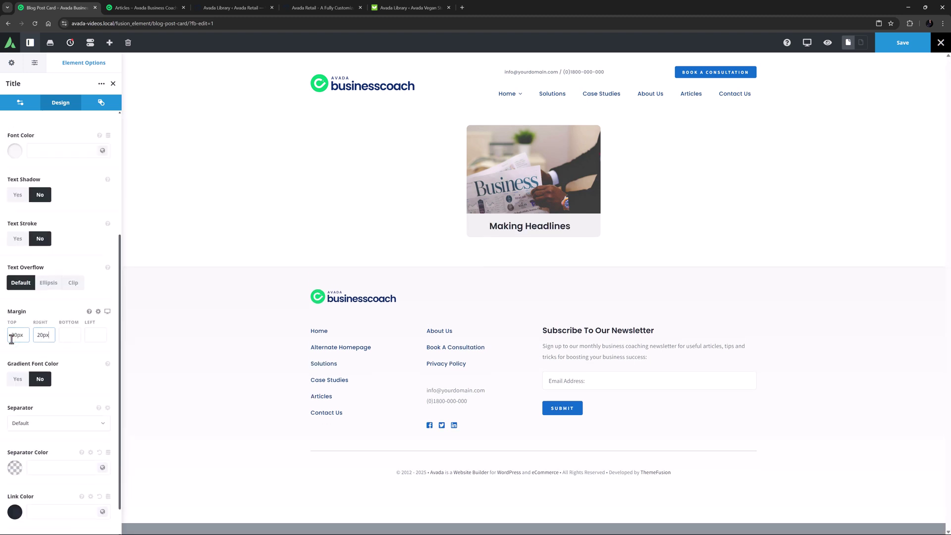
{"action": "key", "text": "Tab"}
{"action": "key", "text": "Tab"}
Finish the title's 20px left margin and add a Content element showing an 18-word excerpt.
{"action": "type", "text": "20px"}
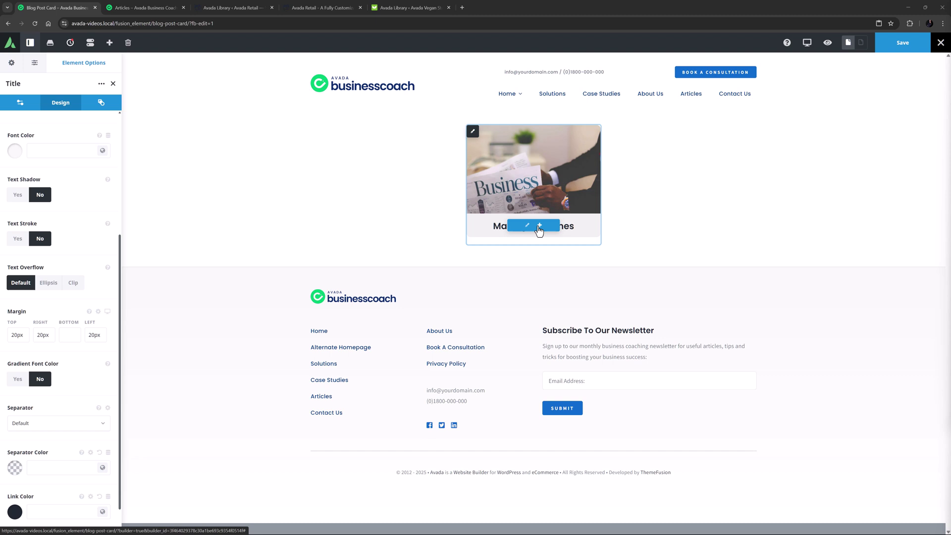
{"action": "left_click", "coordinate": [539, 229]}
{"action": "left_click", "coordinate": [112, 149]}
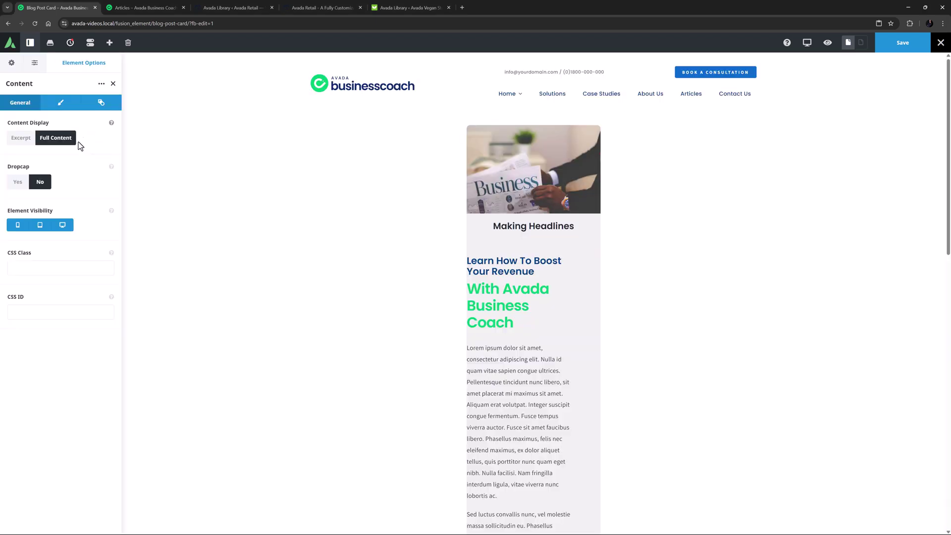
{"action": "left_click", "coordinate": [23, 139]}
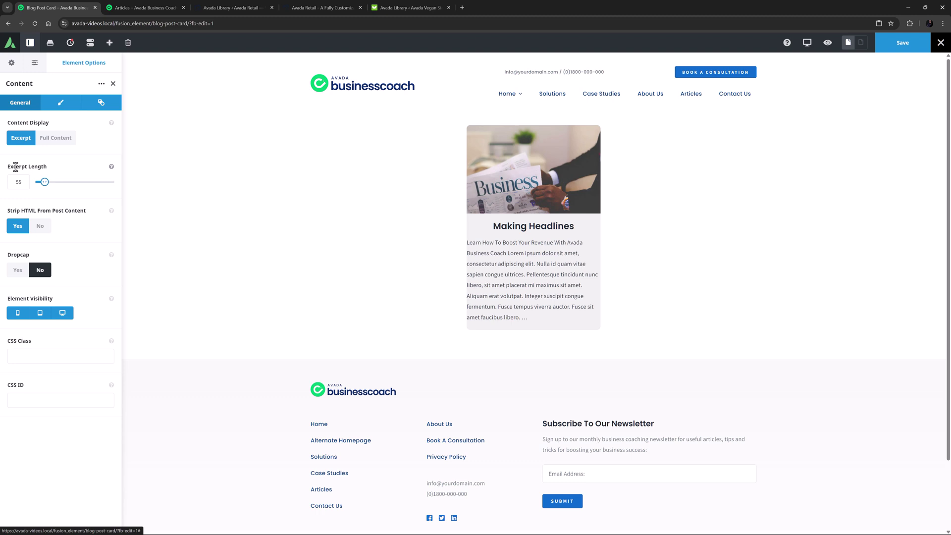
{"action": "double_click", "coordinate": [19, 181]}
{"action": "type", "text": "18"}
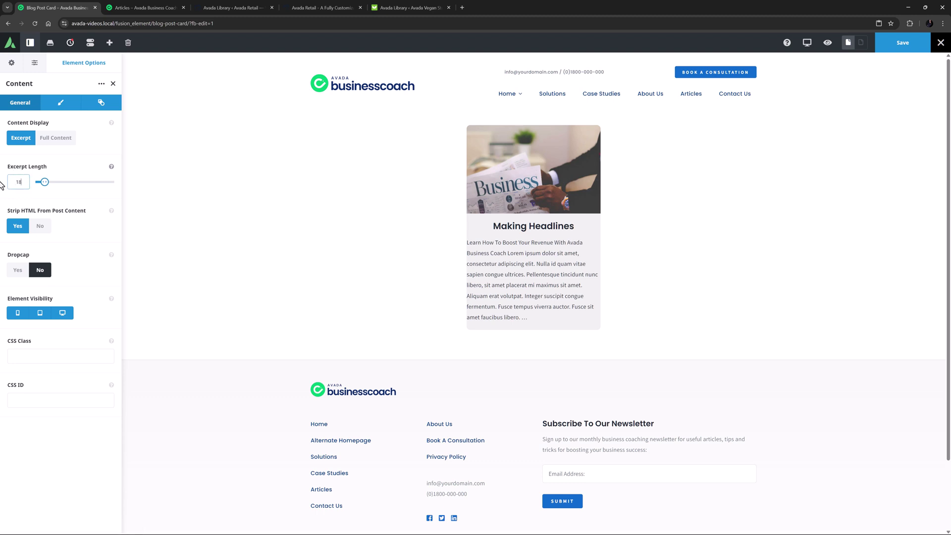
Centre the excerpt and give it 20px right and left margins.
{"action": "left_click", "coordinate": [71, 106]}
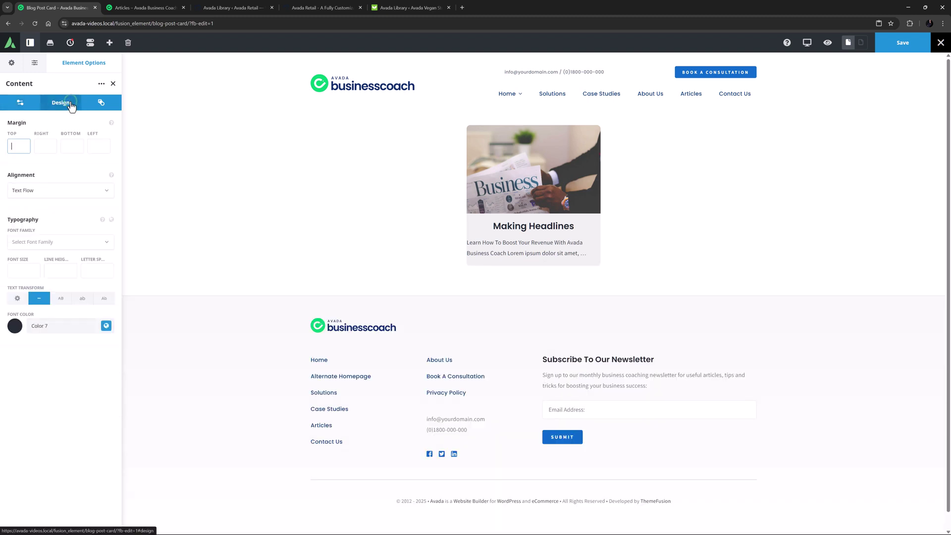
{"action": "left_click", "coordinate": [55, 190]}
{"action": "left_click", "coordinate": [34, 235]}
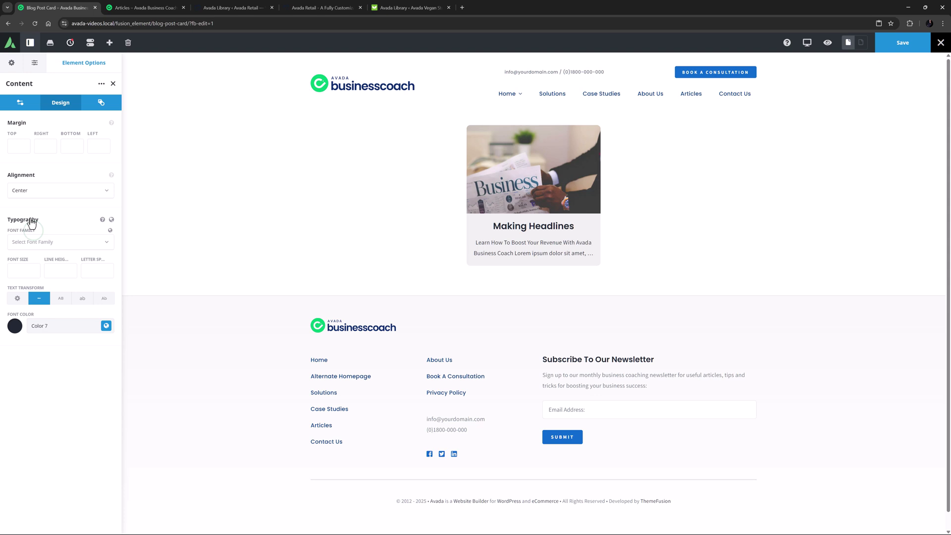
{"action": "left_click", "coordinate": [36, 146]}
{"action": "type", "text": "20px"}
{"action": "key", "text": "Tab"}
{"action": "key", "text": "Tab"}
{"action": "type", "text": "20px"}
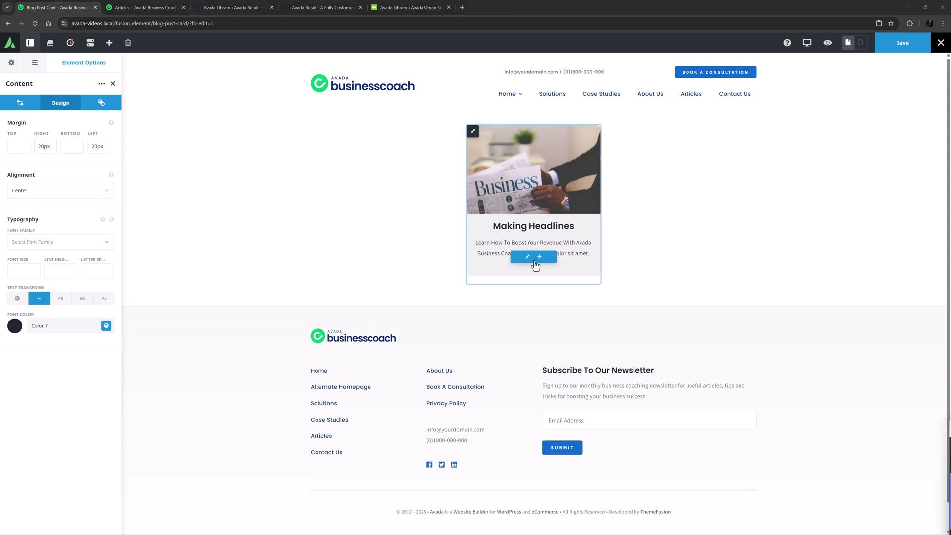
Add Post Meta with Categories, Comments and Tags disabled and Reading Time enabled.
{"action": "left_click", "coordinate": [535, 261]}
{"action": "left_click", "coordinate": [292, 149]}
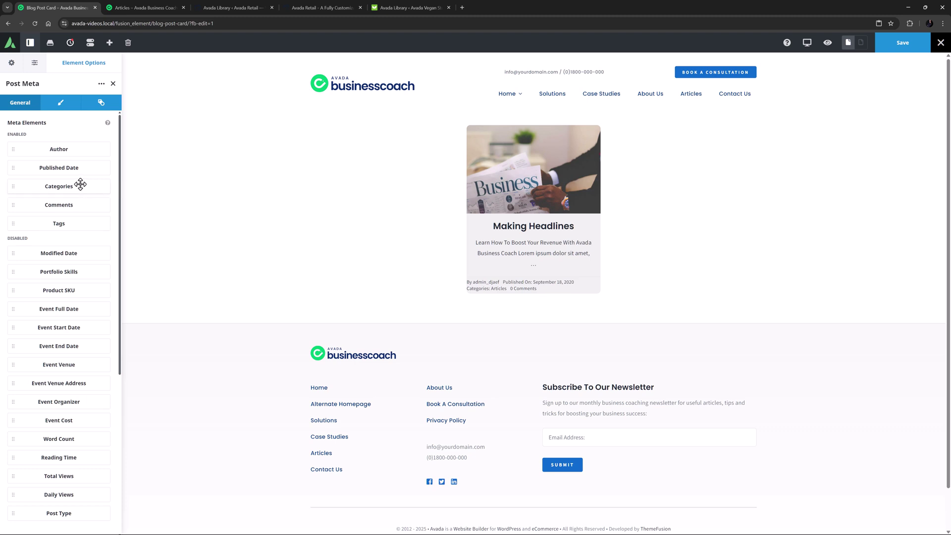
{"action": "left_click_drag", "start_coordinate": [80, 186], "coordinate": [85, 274]}
{"action": "left_click_drag", "start_coordinate": [79, 191], "coordinate": [76, 256]}
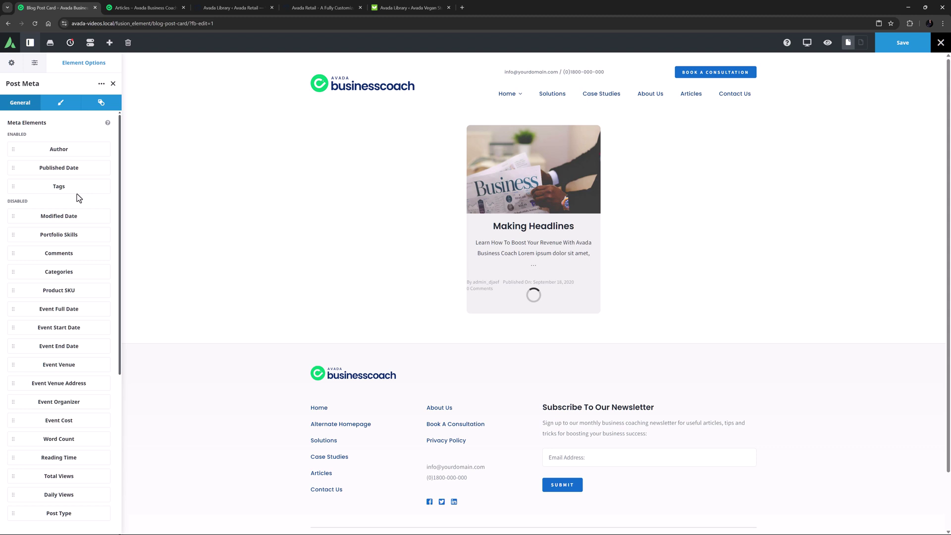
{"action": "left_click_drag", "start_coordinate": [76, 193], "coordinate": [70, 236]}
{"action": "left_click_drag", "start_coordinate": [64, 457], "coordinate": [58, 187]}
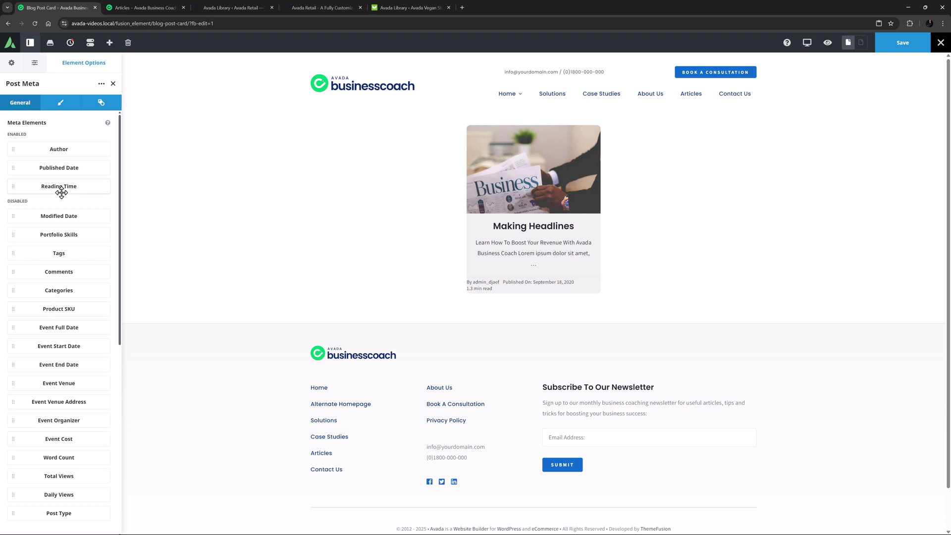
Centre the meta line with a Color 3 border, 5% side padding and a bottom margin.
{"action": "left_click", "coordinate": [60, 103]}
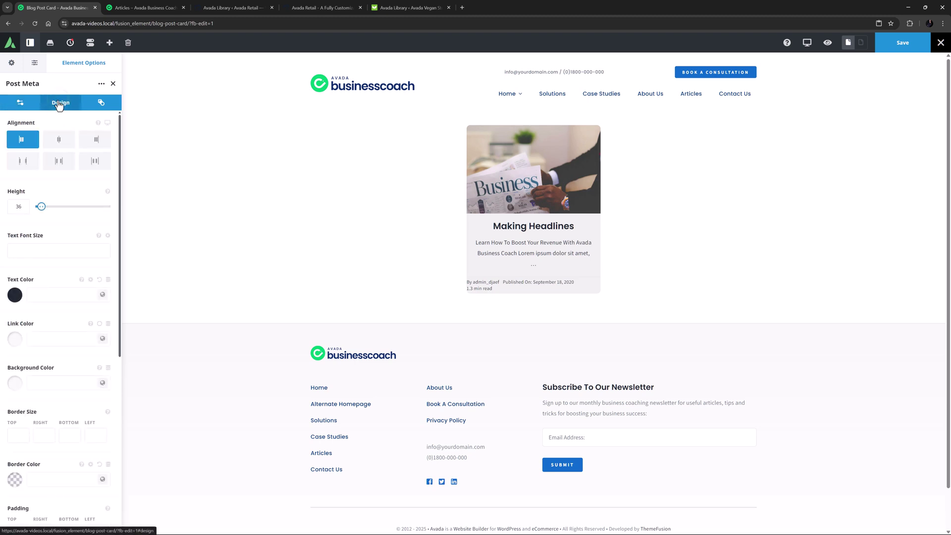
{"action": "left_click", "coordinate": [58, 141]}
{"action": "left_click", "coordinate": [103, 479]}
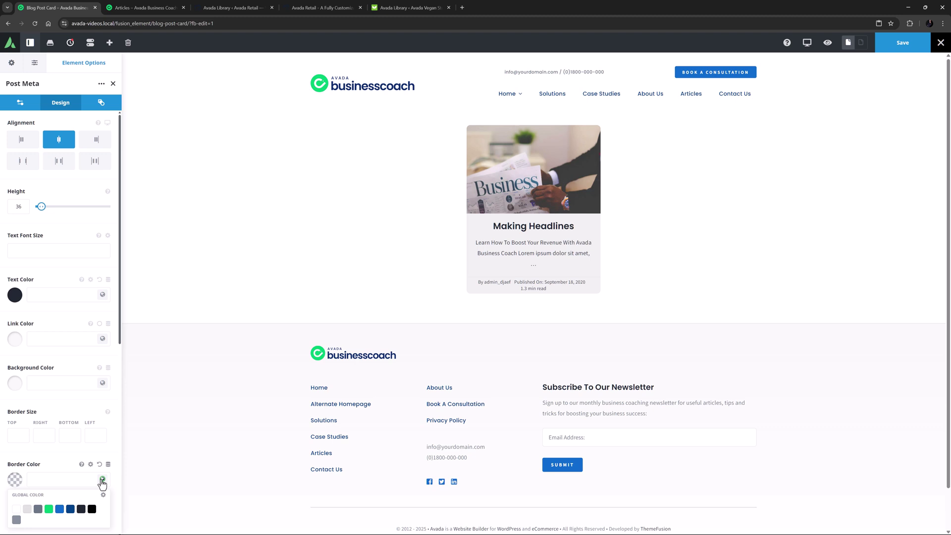
{"action": "left_click", "coordinate": [38, 509]}
{"action": "scroll", "coordinate": [50, 460], "scroll_direction": "down", "scroll_amount": 4}
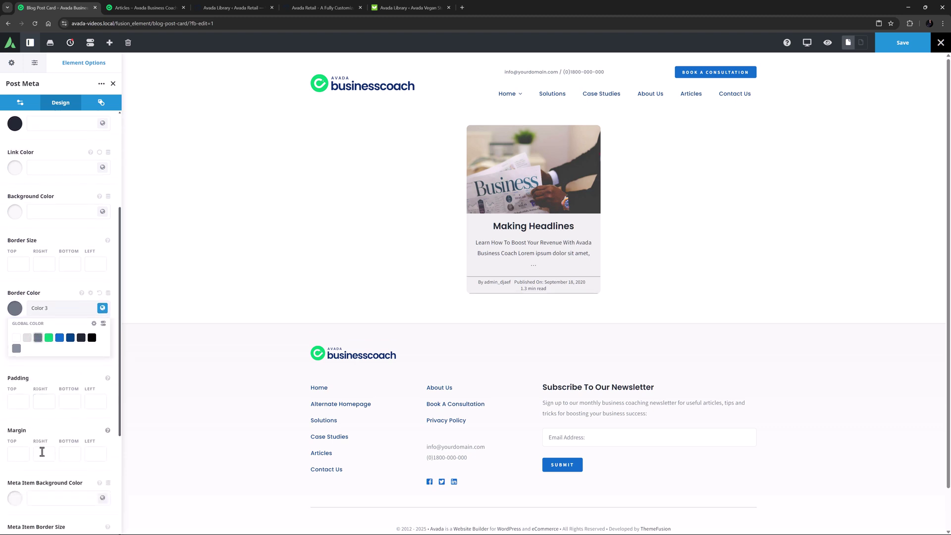
{"action": "left_click", "coordinate": [38, 389]}
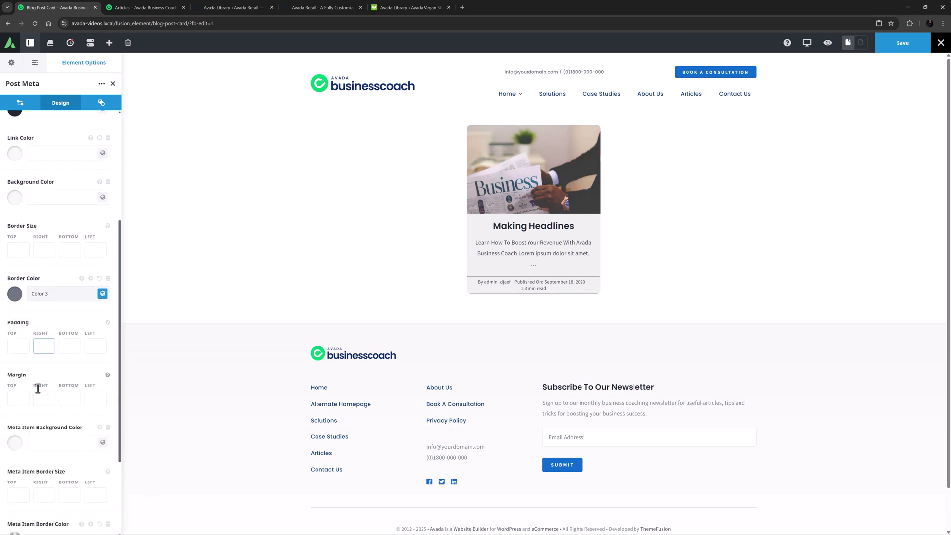
{"action": "type", "text": "5%"}
{"action": "key", "text": "Tab"}
{"action": "key", "text": "Tab"}
{"action": "type", "text": "5%"}
{"action": "left_click", "coordinate": [65, 402]}
{"action": "type", "text": "20px"}
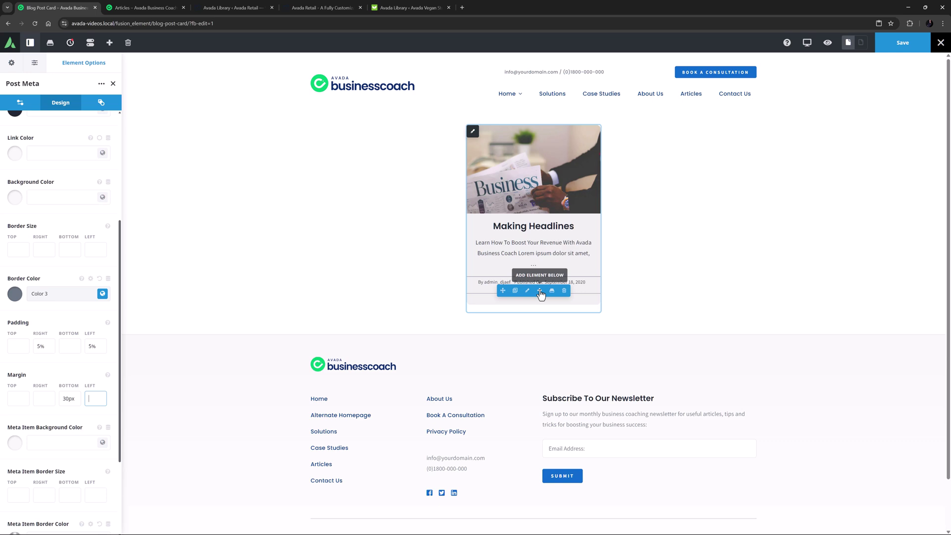
Add a Button element whose URL is the post's dynamic Permalink.
{"action": "left_click", "coordinate": [540, 292]}
{"action": "left_click", "coordinate": [143, 101]}
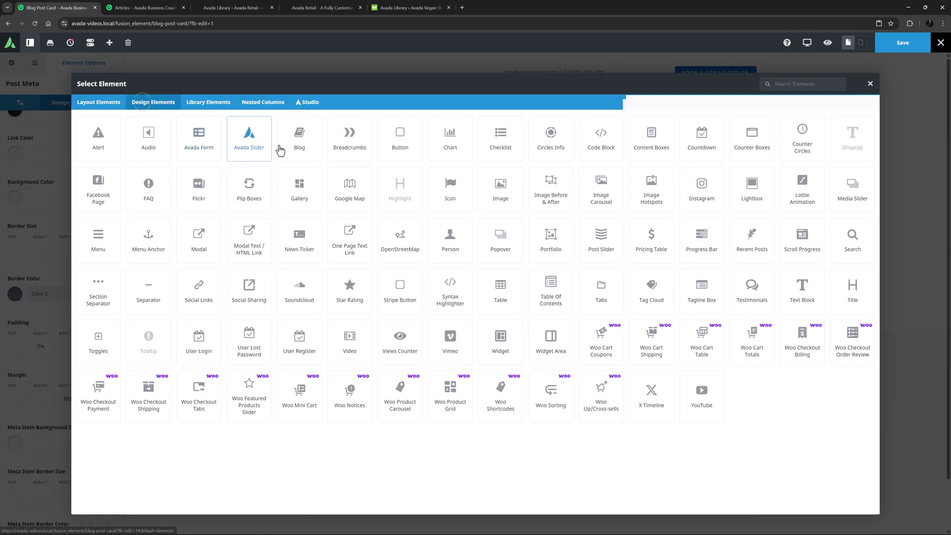
{"action": "left_click", "coordinate": [393, 147]}
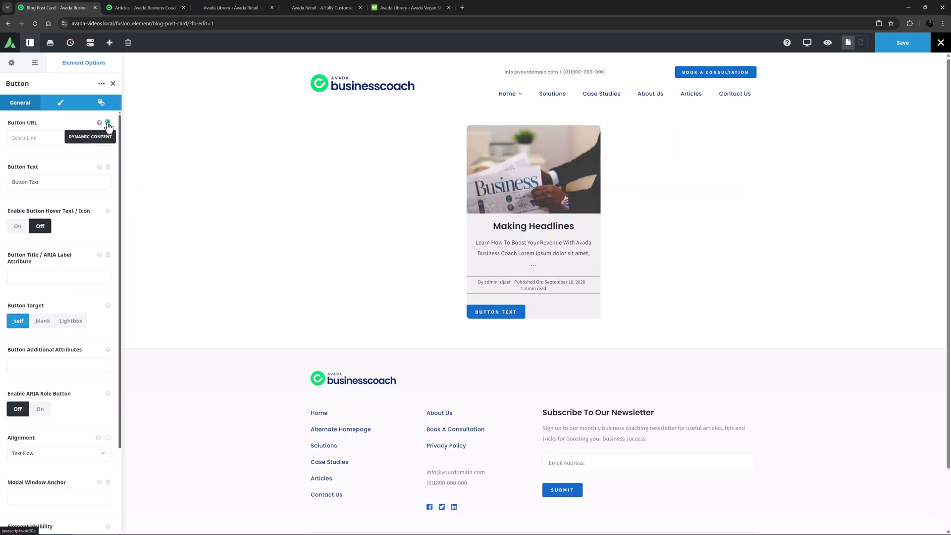
{"action": "left_click", "coordinate": [108, 122]}
{"action": "left_click", "coordinate": [37, 193]}
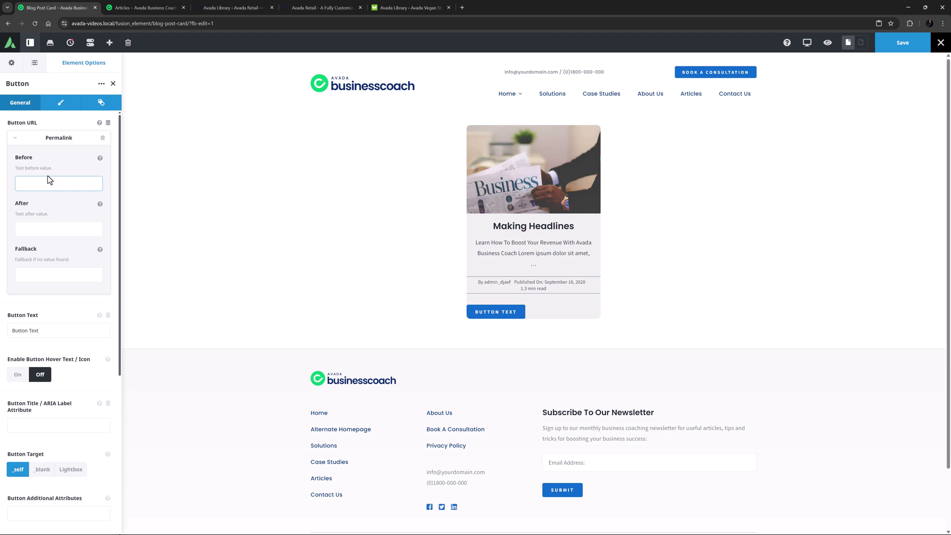
{"action": "left_click", "coordinate": [15, 139]}
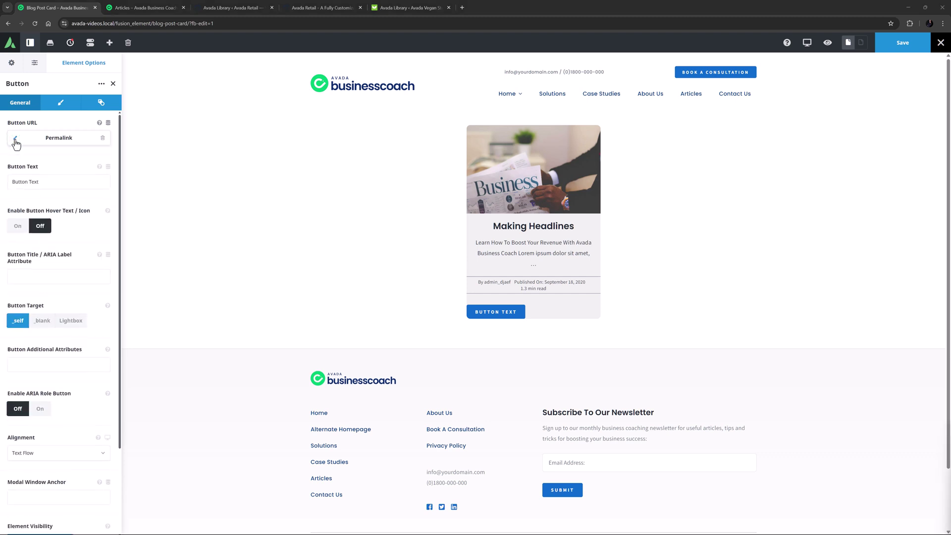
Change the button text to 'Read Now' and set Button Span to full width.
{"action": "left_click_drag", "start_coordinate": [49, 182], "coordinate": [1, 182]}
{"action": "type", "text": "Read Now"}
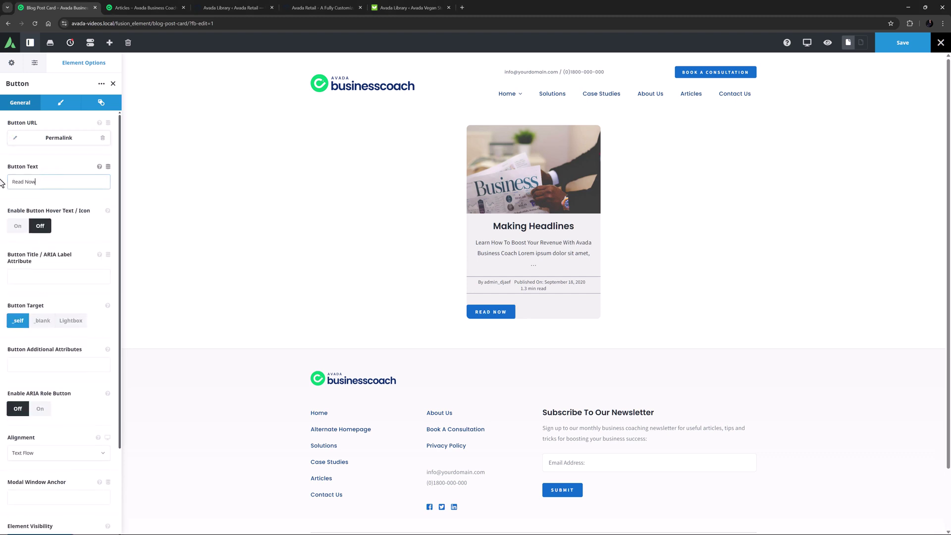
{"action": "left_click", "coordinate": [60, 103]}
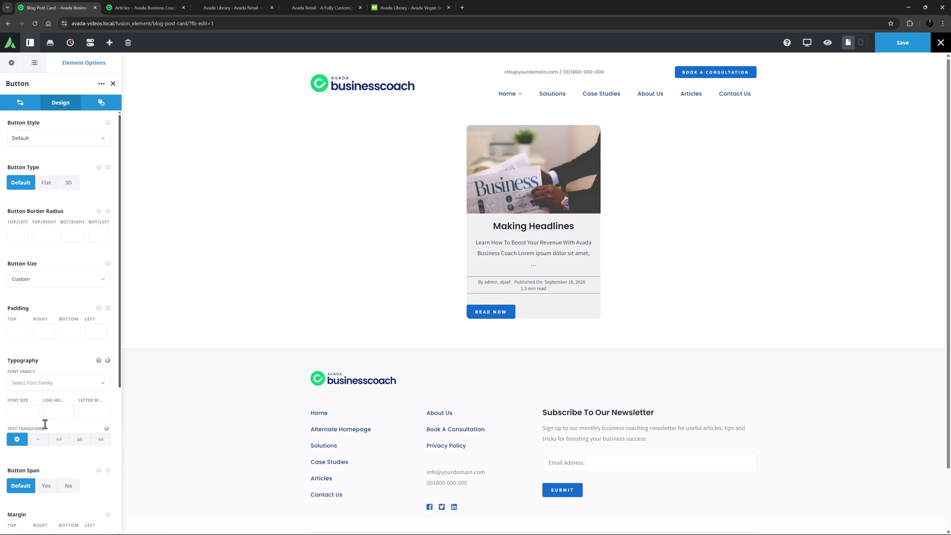
{"action": "left_click", "coordinate": [46, 486]}
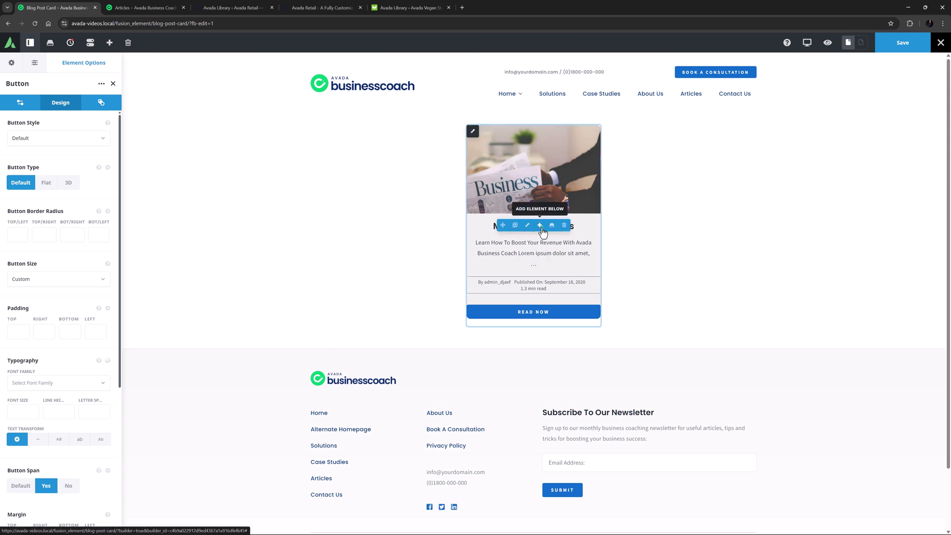
Add a No Style separator with Flex Grow 1, then save the Blog Post Card.
{"action": "left_click", "coordinate": [541, 228]}
{"action": "left_click", "coordinate": [159, 101]}
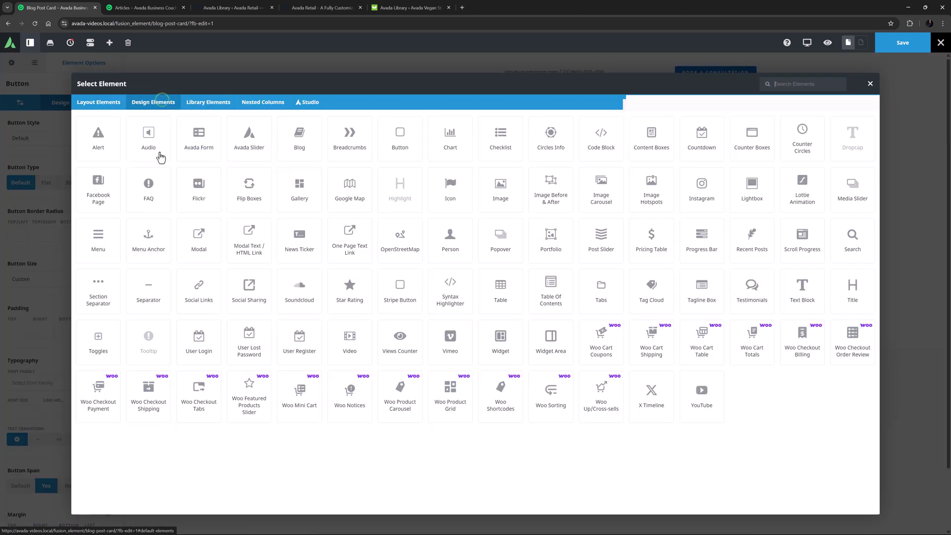
{"action": "left_click", "coordinate": [154, 286]}
{"action": "left_click", "coordinate": [58, 135]}
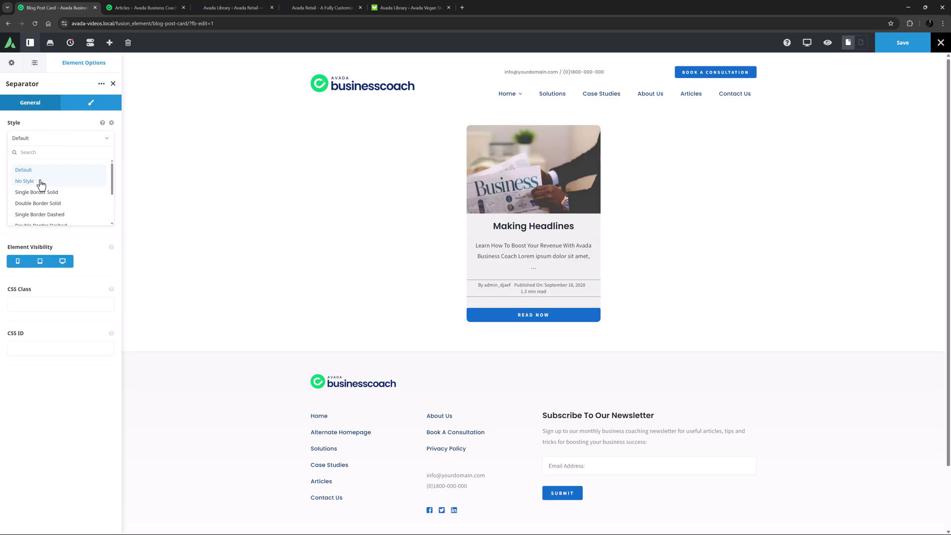
{"action": "left_click", "coordinate": [41, 182]}
{"action": "left_click", "coordinate": [89, 102]}
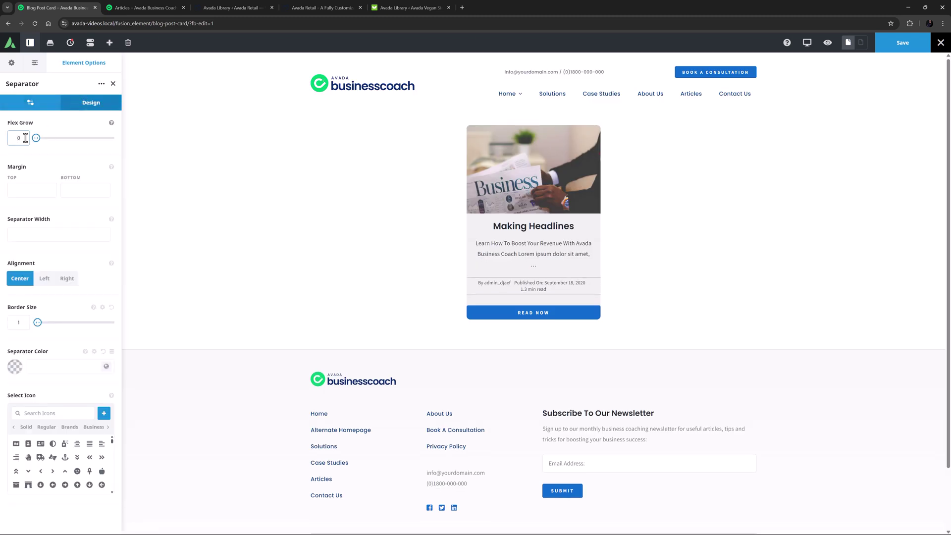
{"action": "double_click", "coordinate": [25, 138]}
{"action": "type", "text": "1"}
{"action": "left_click", "coordinate": [915, 44]}
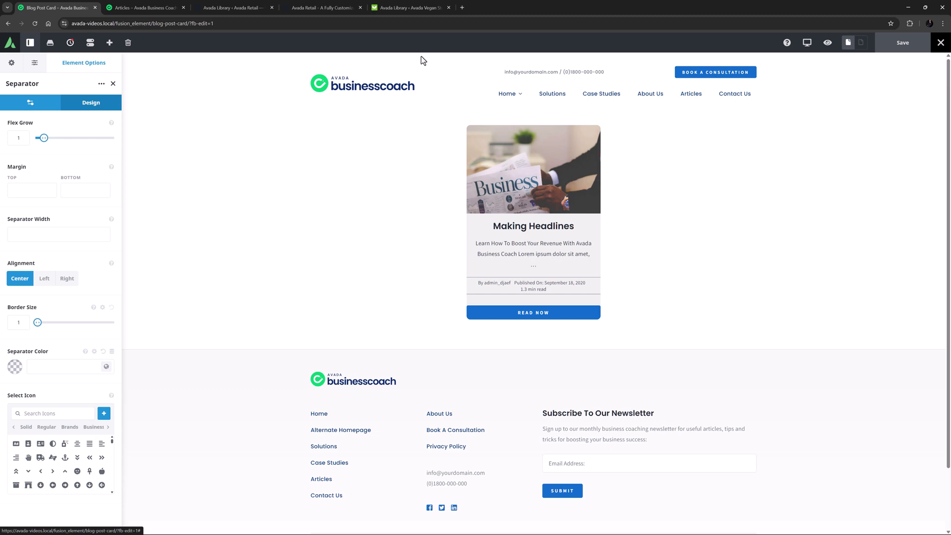
On the Articles page, delete the Blog element and add a Post Cards element in its place.
{"action": "left_click", "coordinate": [135, 6]}
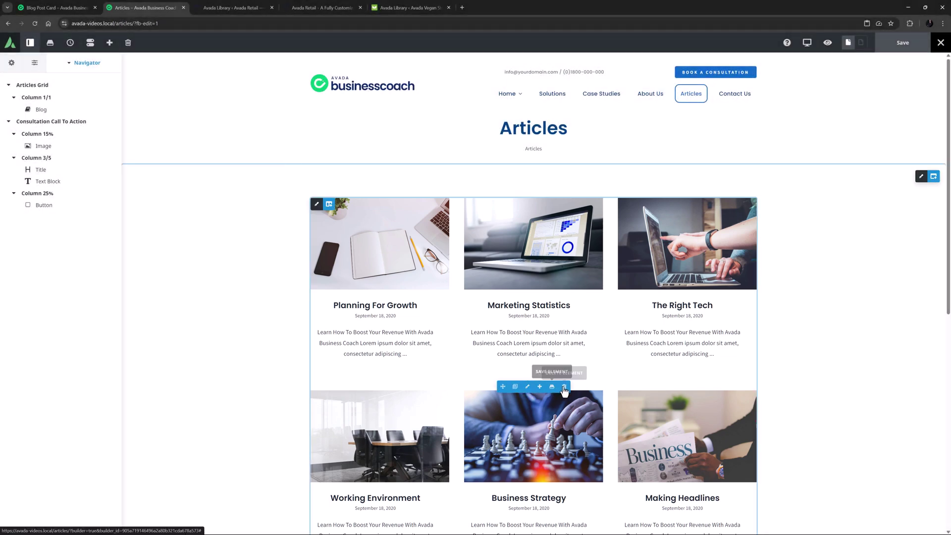
{"action": "left_click", "coordinate": [560, 386]}
{"action": "left_click", "coordinate": [533, 218]}
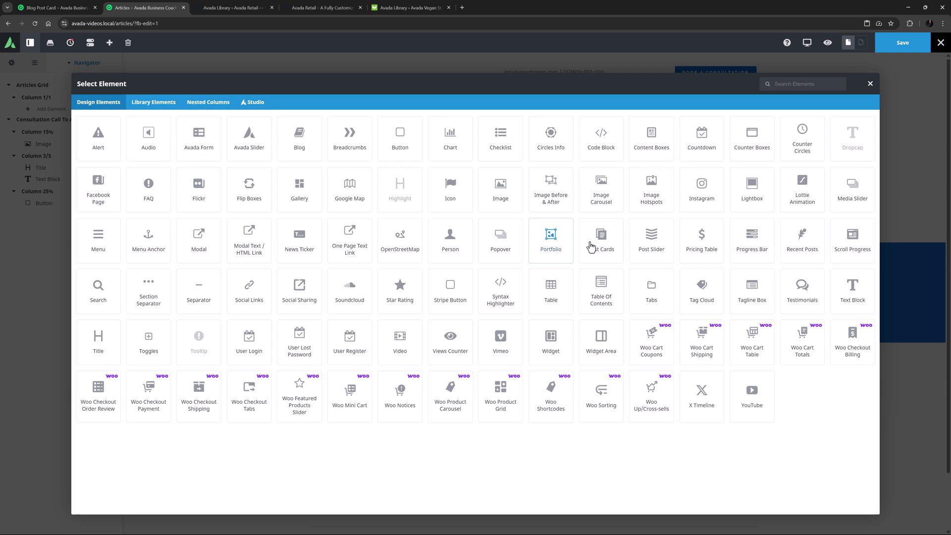
{"action": "left_click", "coordinate": [549, 232]}
Use the Blog Post Card design for the grid and stretch the cards to equal height.
{"action": "left_click", "coordinate": [70, 138]}
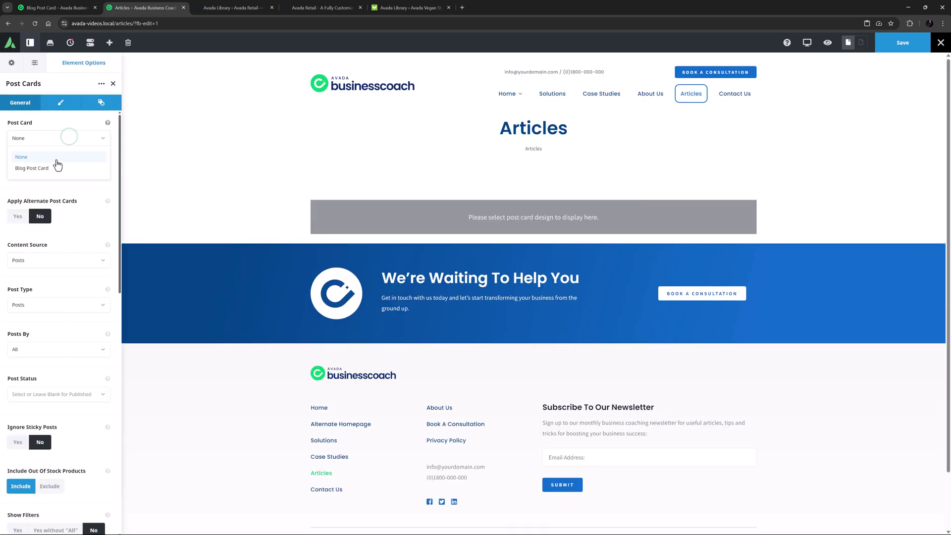
{"action": "left_click", "coordinate": [52, 157]}
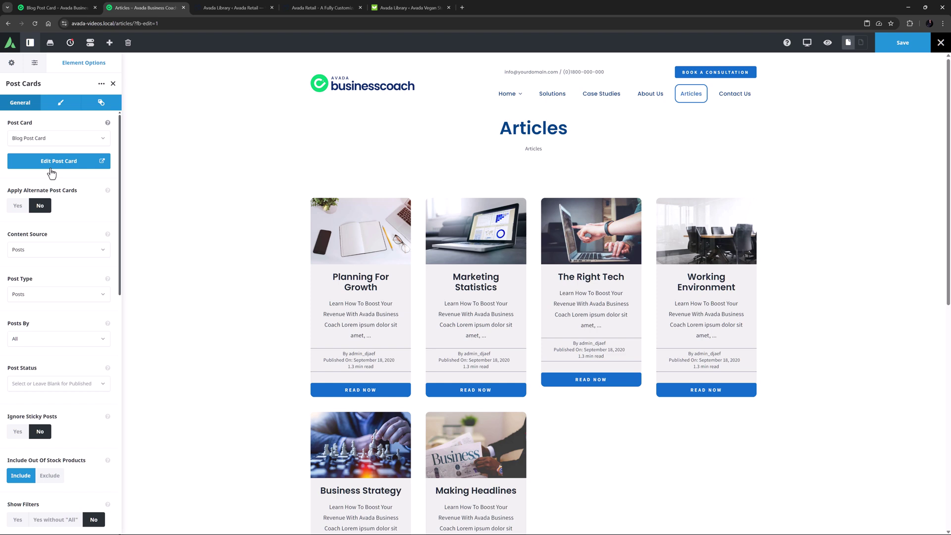
{"action": "left_click", "coordinate": [61, 102]}
{"action": "left_click", "coordinate": [24, 206]}
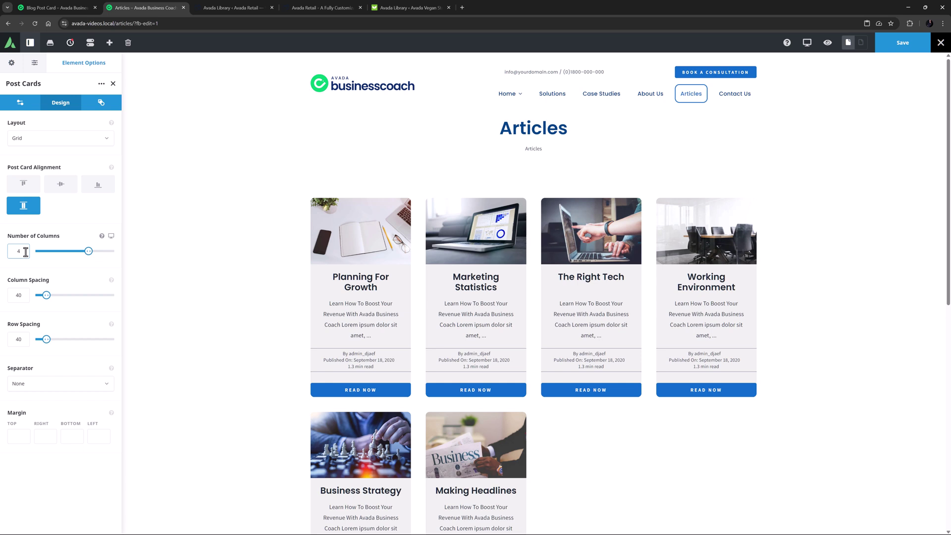
Change the Post Cards Number of Columns from 4 to 3.
{"action": "left_click", "coordinate": [26, 252]}
{"action": "key", "text": "BackSpace"}
{"action": "type", "text": "3"}
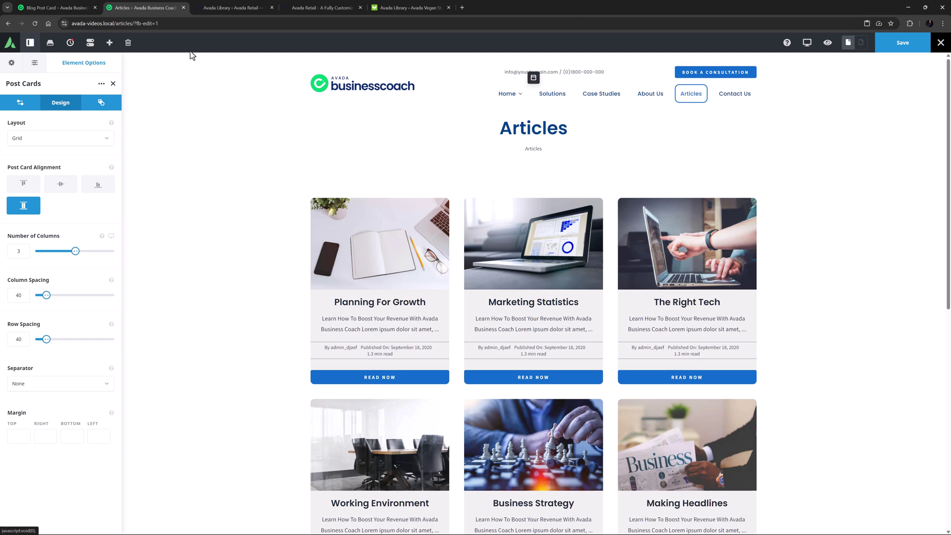
Show the Avada Retail library's 14 Post Card items and scroll down the list.
{"action": "left_click", "coordinate": [230, 7]}
{"action": "scroll", "coordinate": [519, 352], "scroll_direction": "down", "scroll_amount": 3}
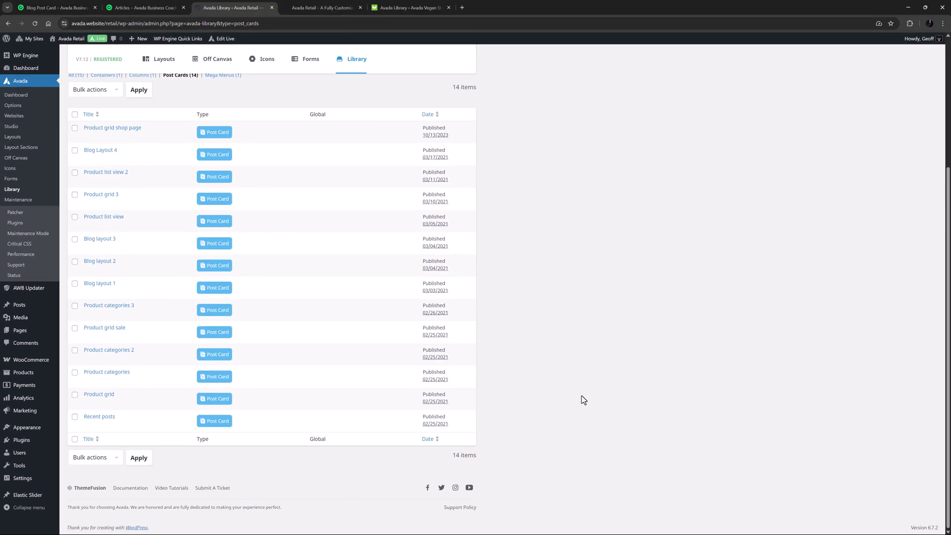
Browse the Avada Retail homepage through its products and blog sections down to the spring deals.
{"action": "left_click", "coordinate": [325, 7]}
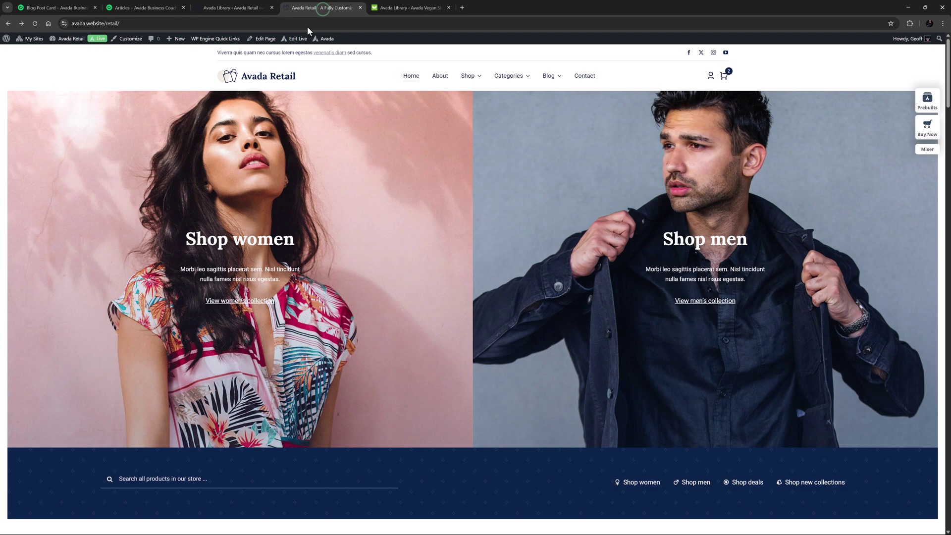
{"action": "mouse_move", "coordinate": [299, 40]}
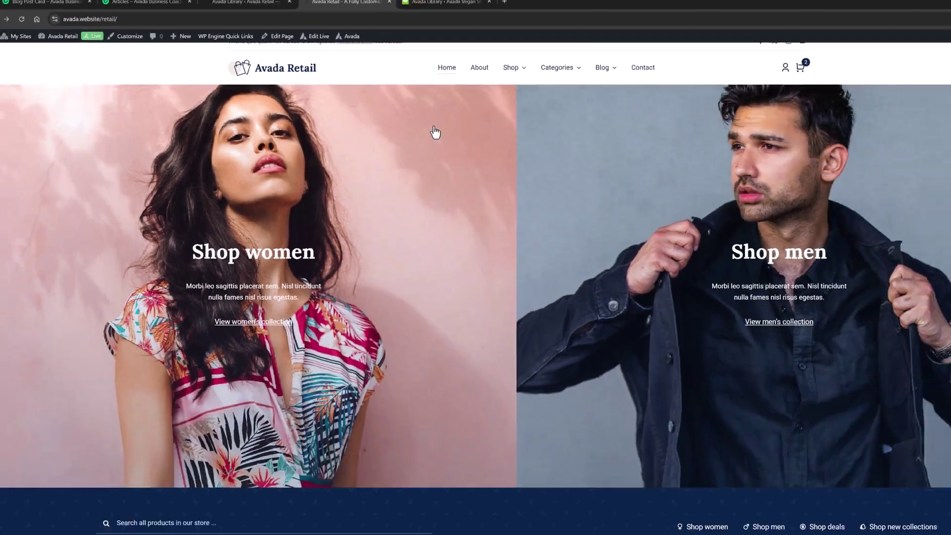
{"action": "scroll", "coordinate": [399, 187], "scroll_direction": "down", "scroll_amount": 5}
{"action": "scroll", "coordinate": [401, 186], "scroll_direction": "down", "scroll_amount": 13}
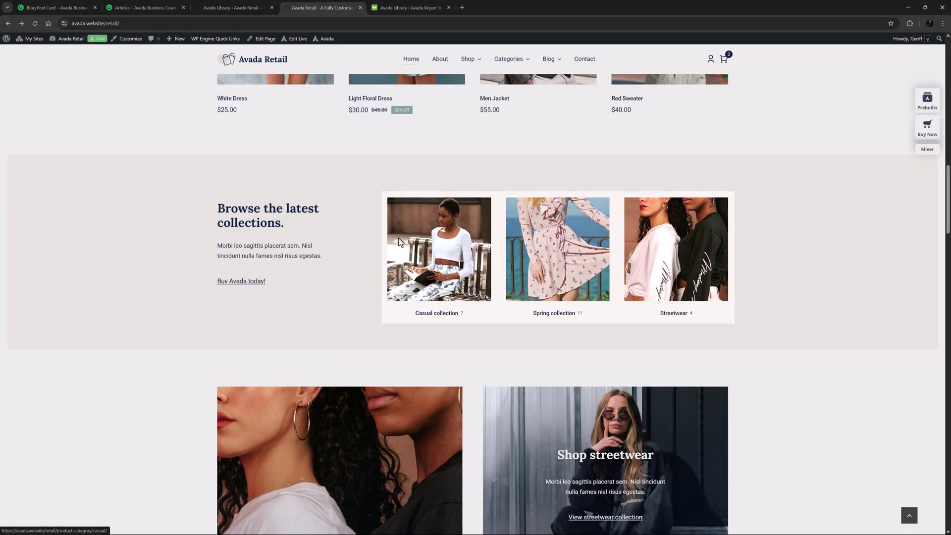
{"action": "scroll", "coordinate": [400, 243], "scroll_direction": "down", "scroll_amount": 15}
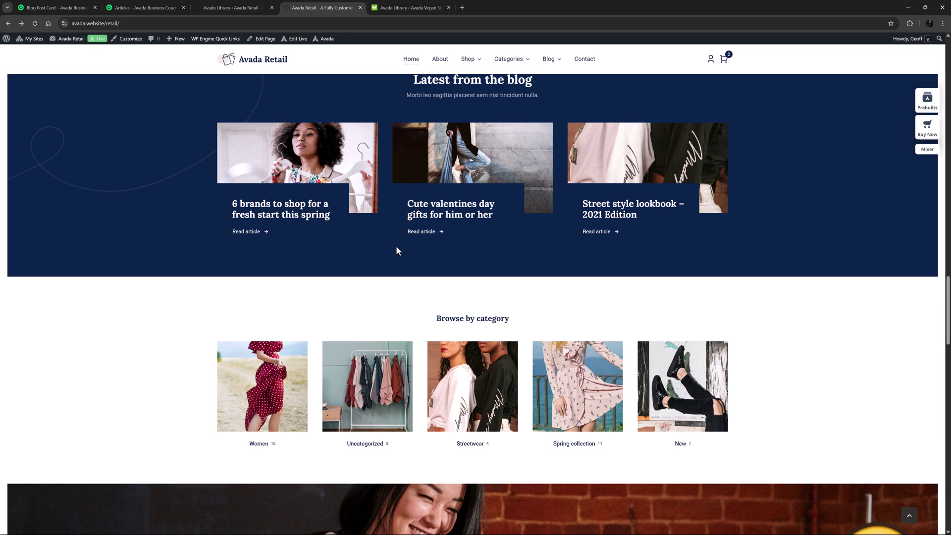
{"action": "scroll", "coordinate": [396, 250], "scroll_direction": "down", "scroll_amount": 5}
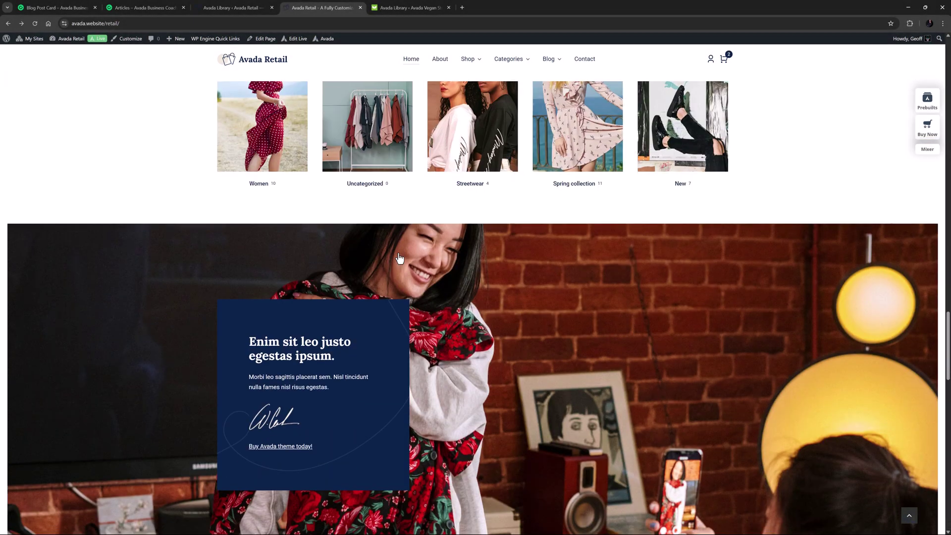
{"action": "scroll", "coordinate": [399, 255], "scroll_direction": "down", "scroll_amount": 6}
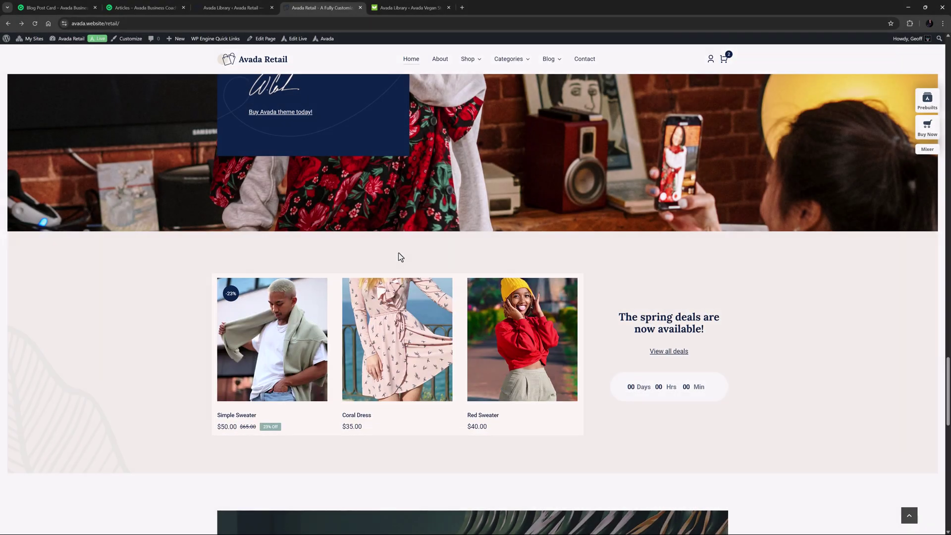
Show the Vegan Store library's 13 Post Card items, such as Recipe Title MM.
{"action": "left_click", "coordinate": [421, 7]}
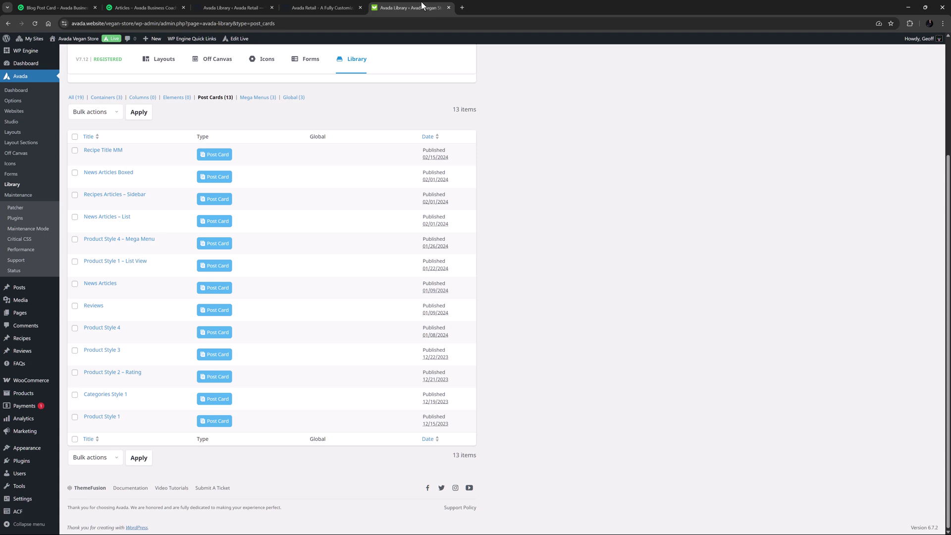